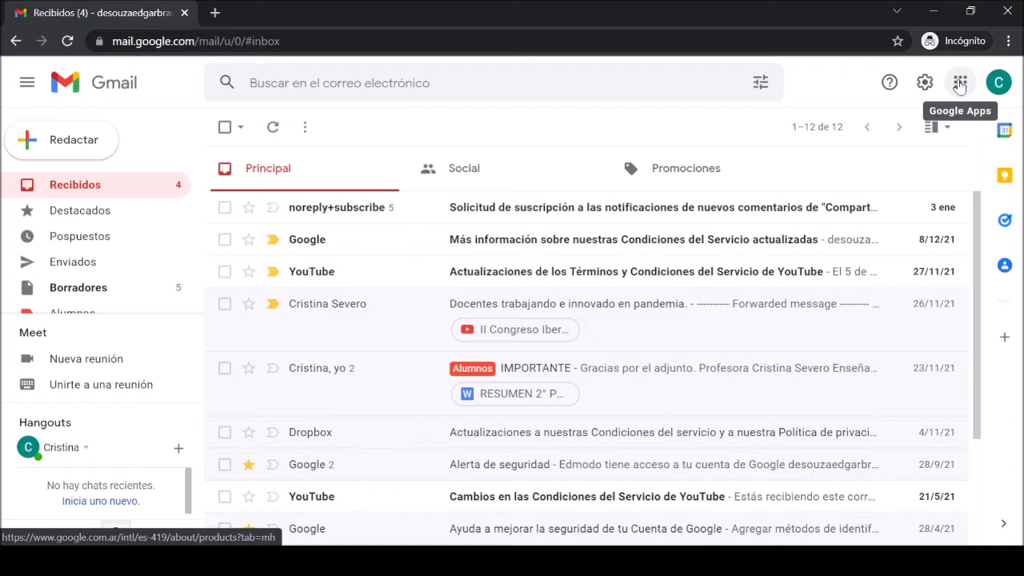
Move the Calendario shortcut to the first place of the second row in the Google apps launcher.
click(960, 83)
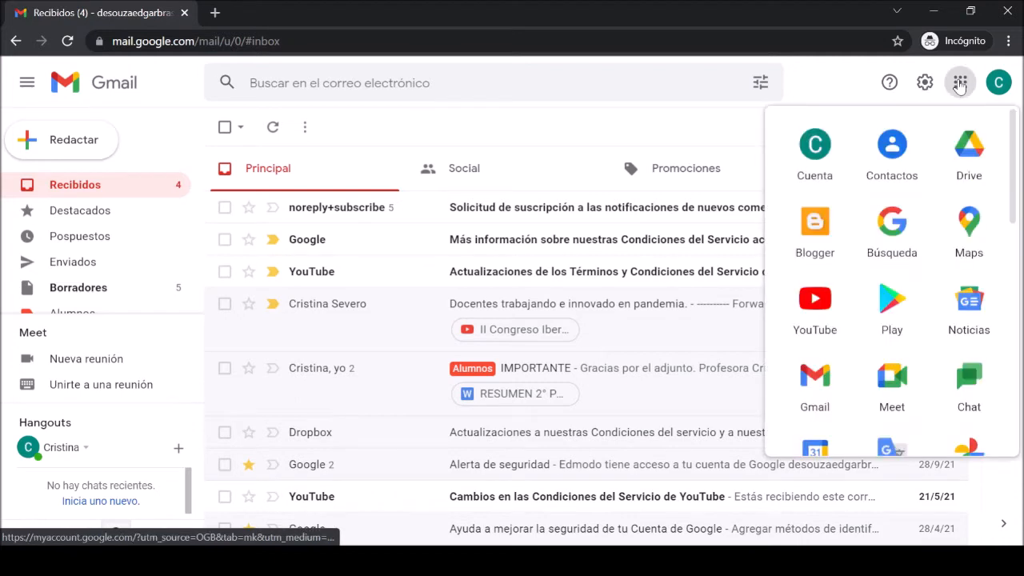
scroll(920, 240, down, 1)
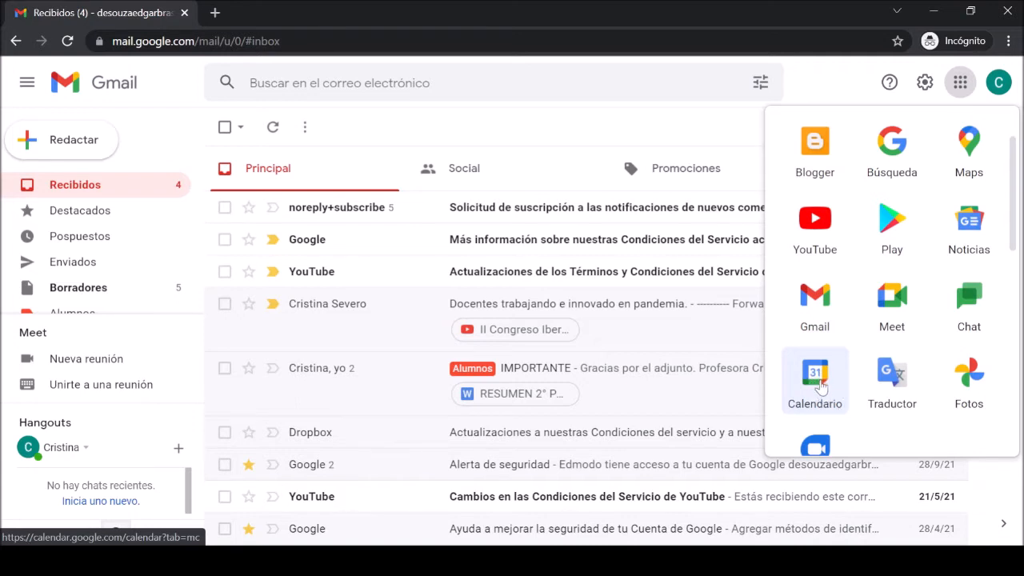
drag(822, 388, 817, 141)
scroll(814, 300, up, 2)
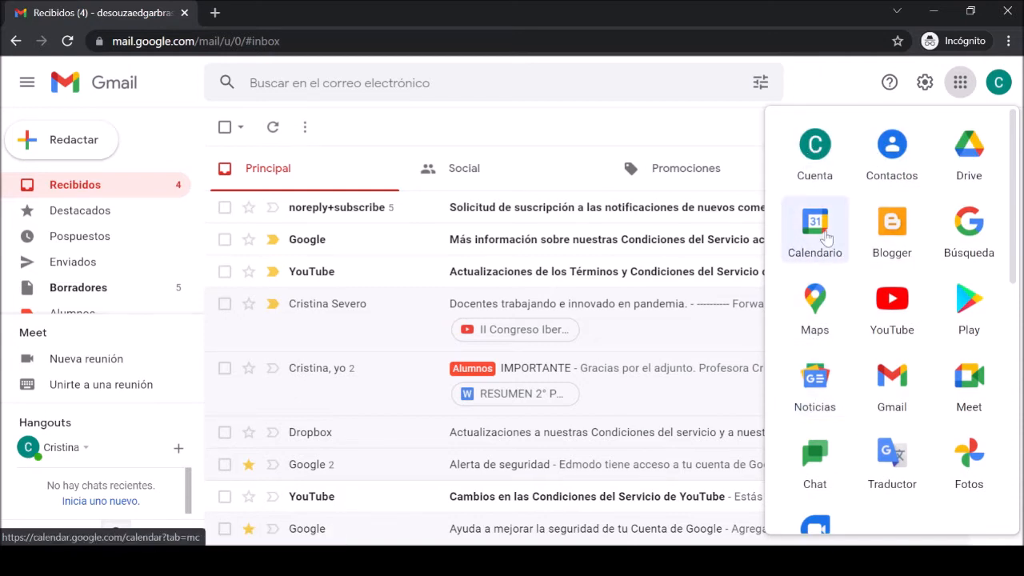
Open Google Calendar from the apps launcher, read the welcome message and dismiss it.
click(815, 232)
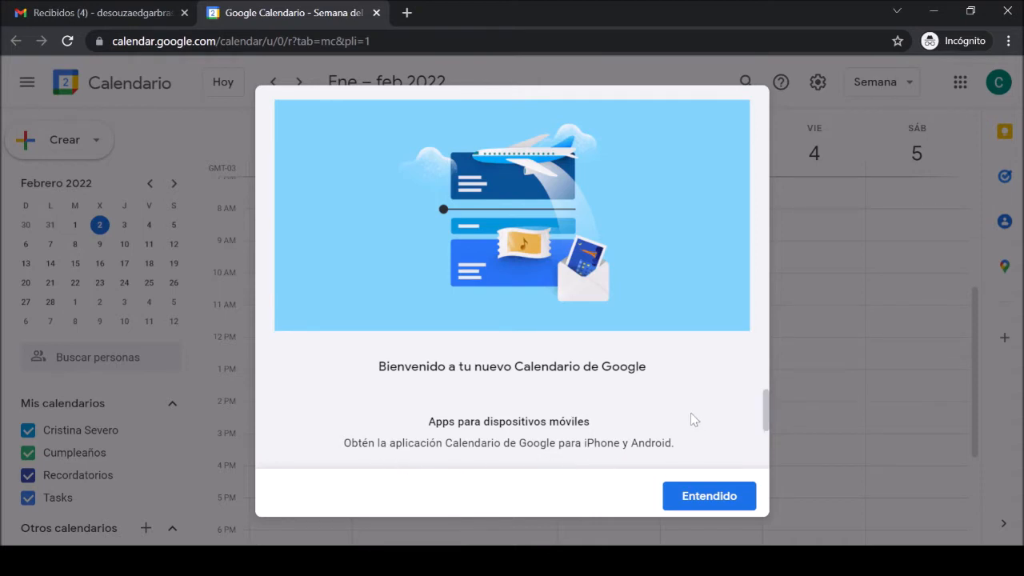
scroll(560, 444, down, 3)
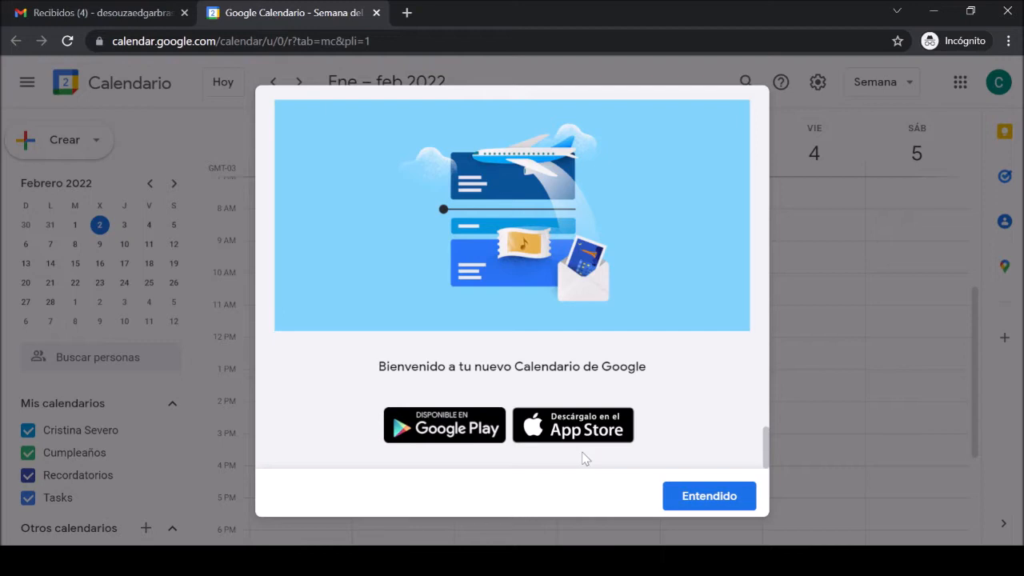
click(705, 497)
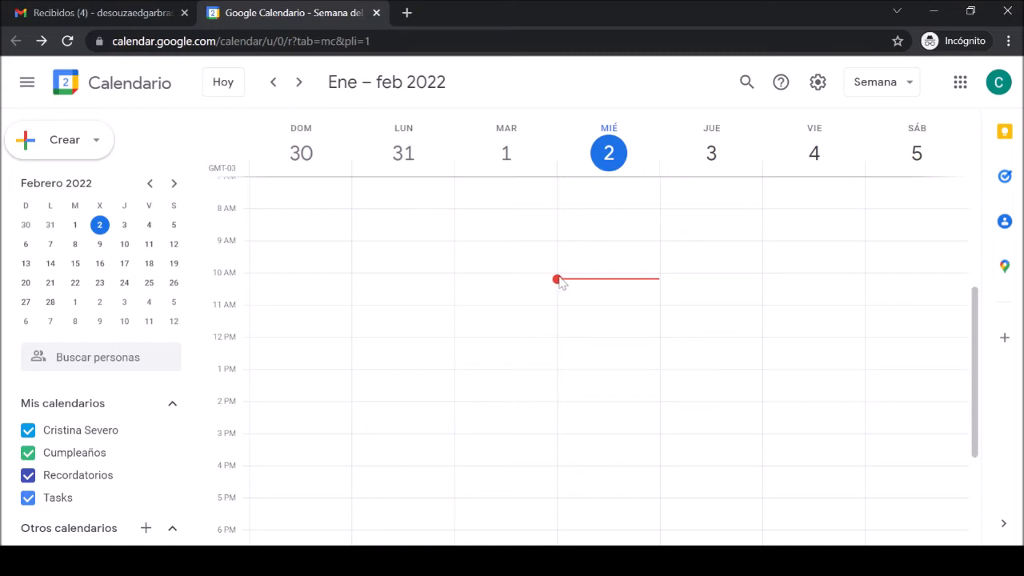
Switch the calendar to the day view and look through all the hours of 2 February 2022.
scroll(167, 428, down, 1)
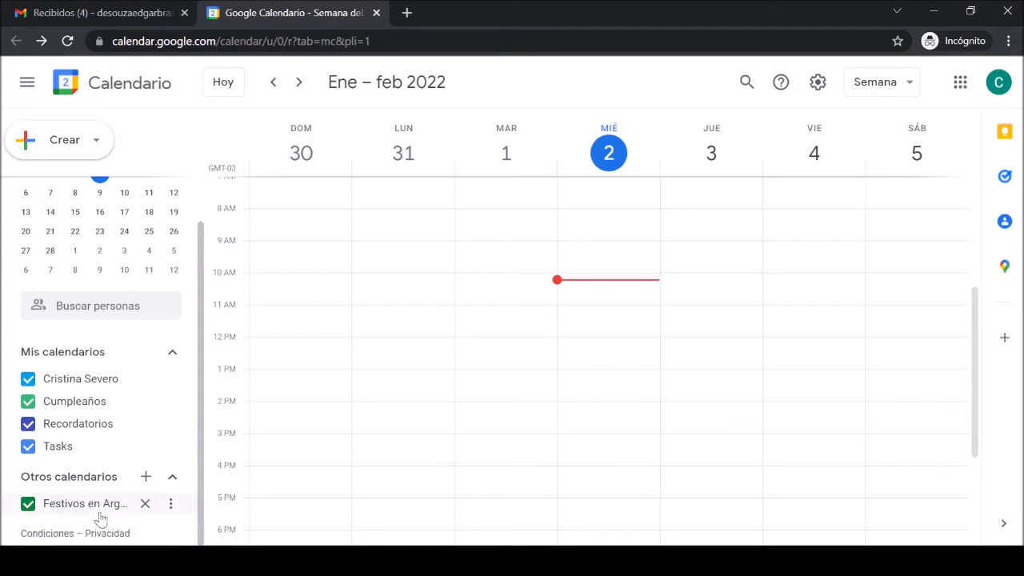
scroll(278, 175, down, 1)
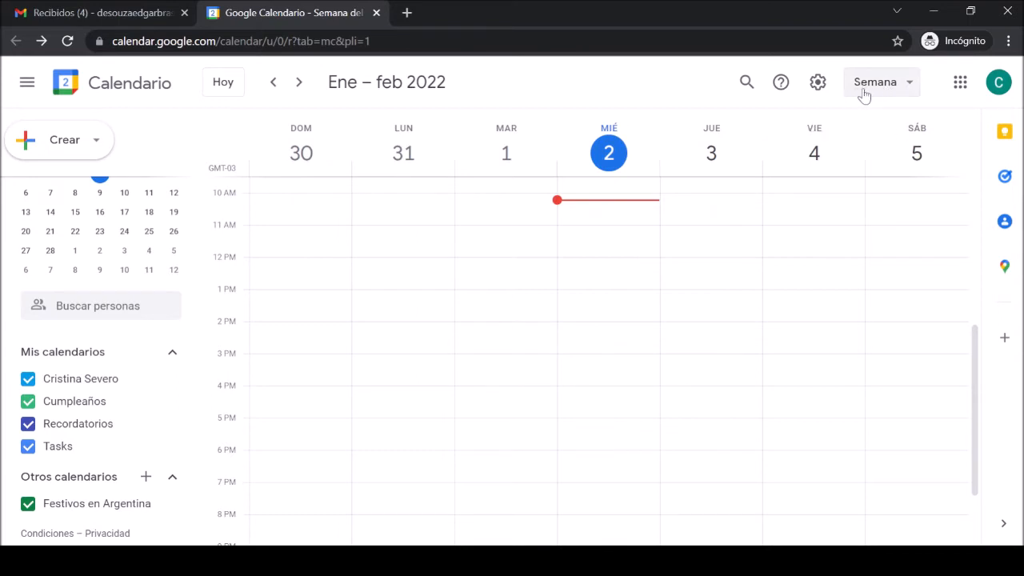
click(910, 86)
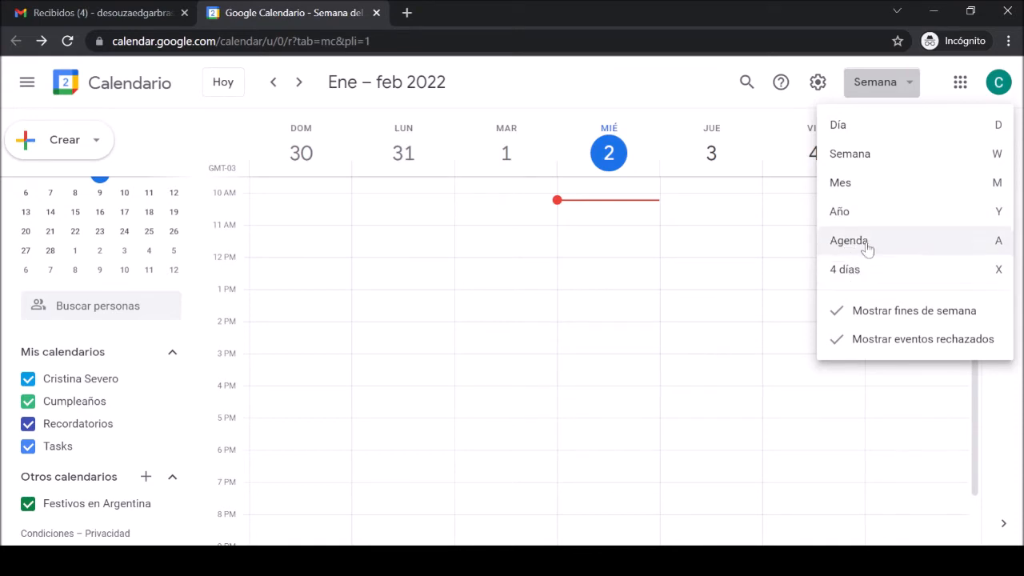
click(858, 127)
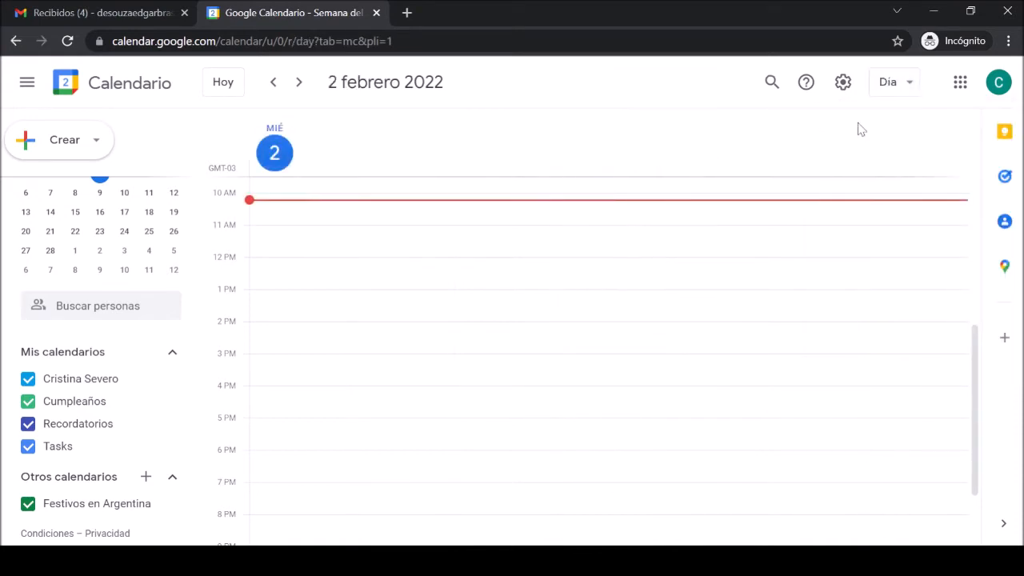
scroll(604, 397, up, 4)
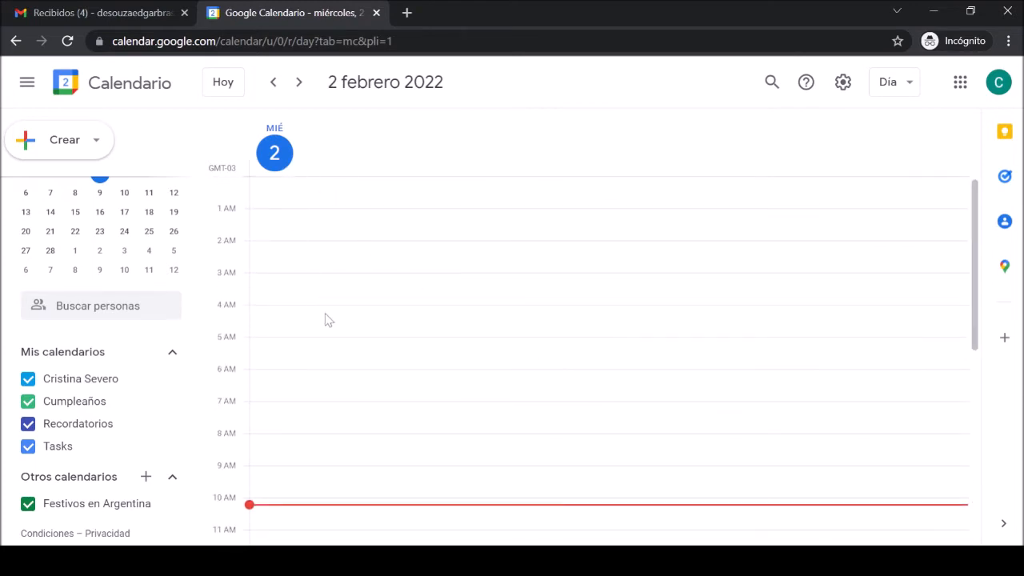
scroll(344, 345, down, 5)
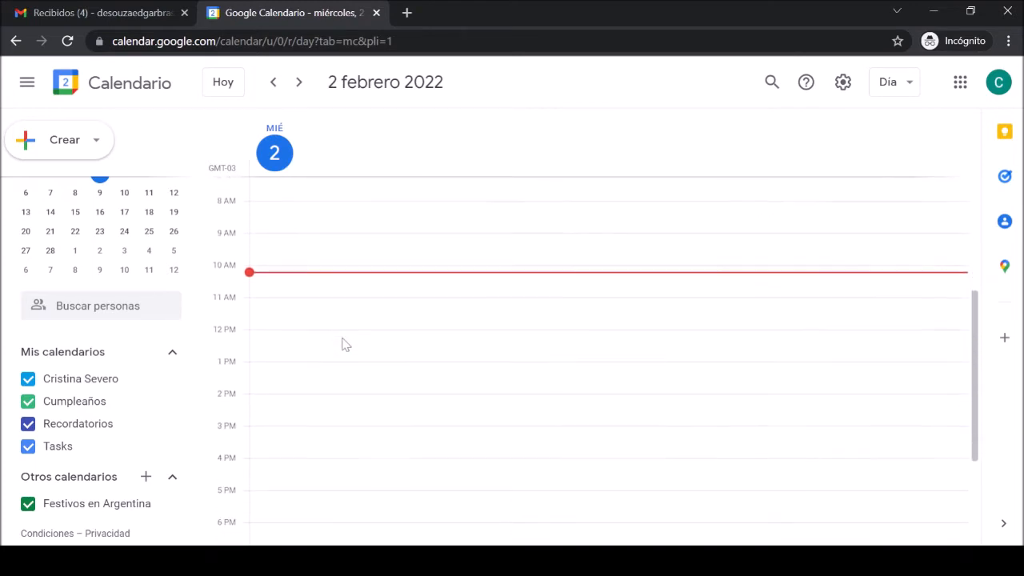
scroll(345, 344, down, 2)
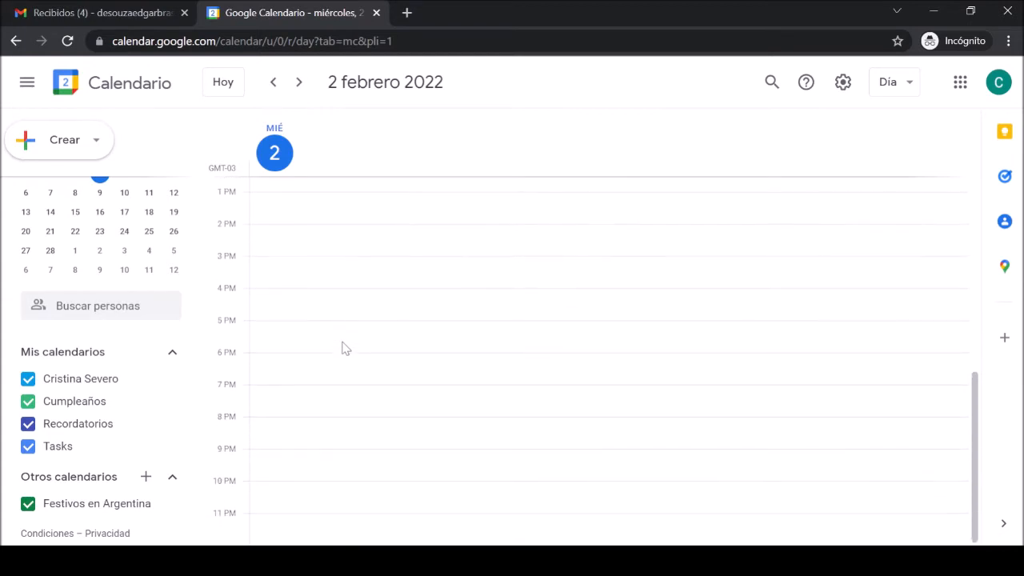
Switch the calendar to the month view, look at March 2022 and return to February 2022.
click(912, 83)
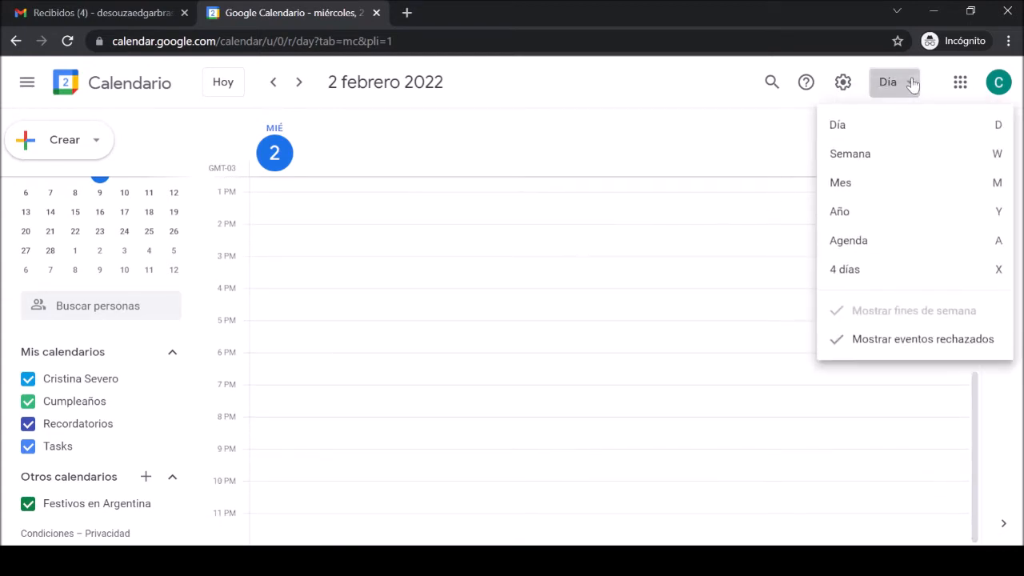
click(856, 186)
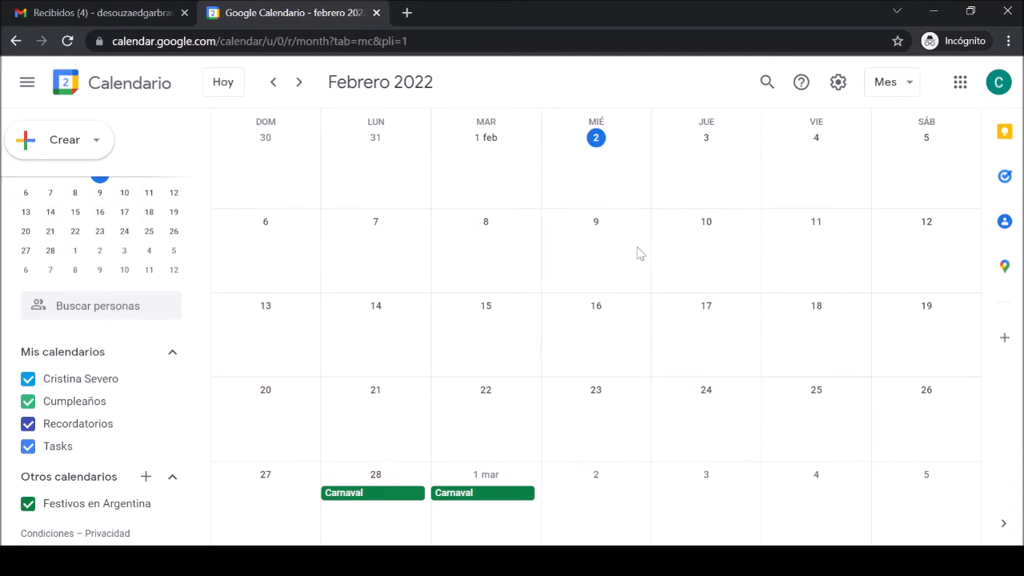
scroll(777, 394, down, 3)
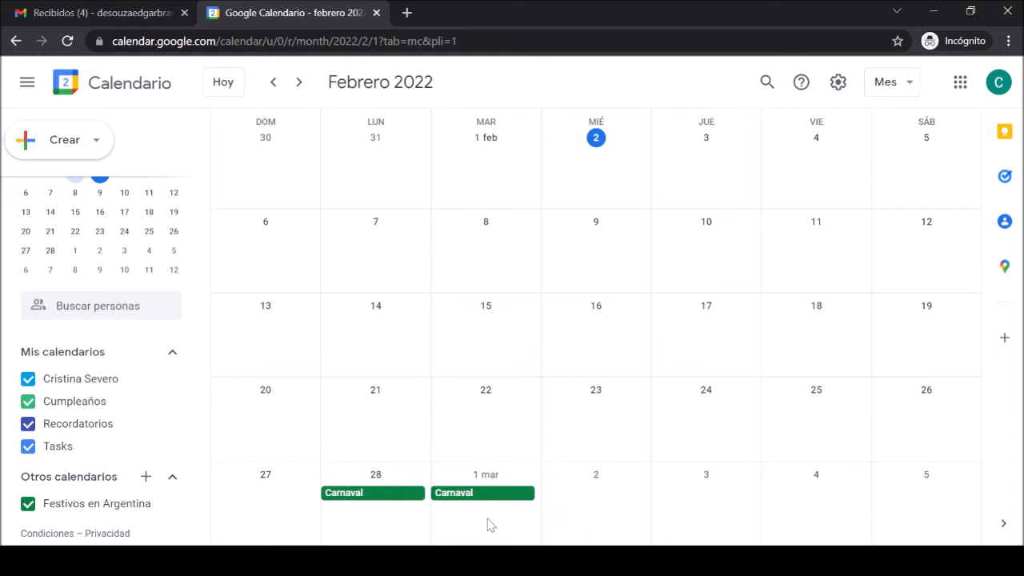
click(299, 83)
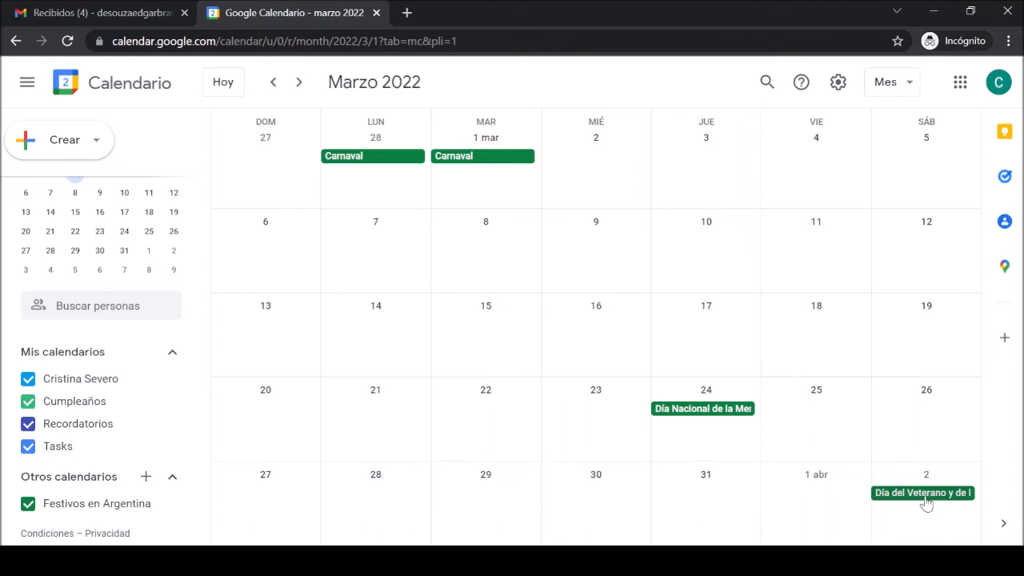
click(274, 84)
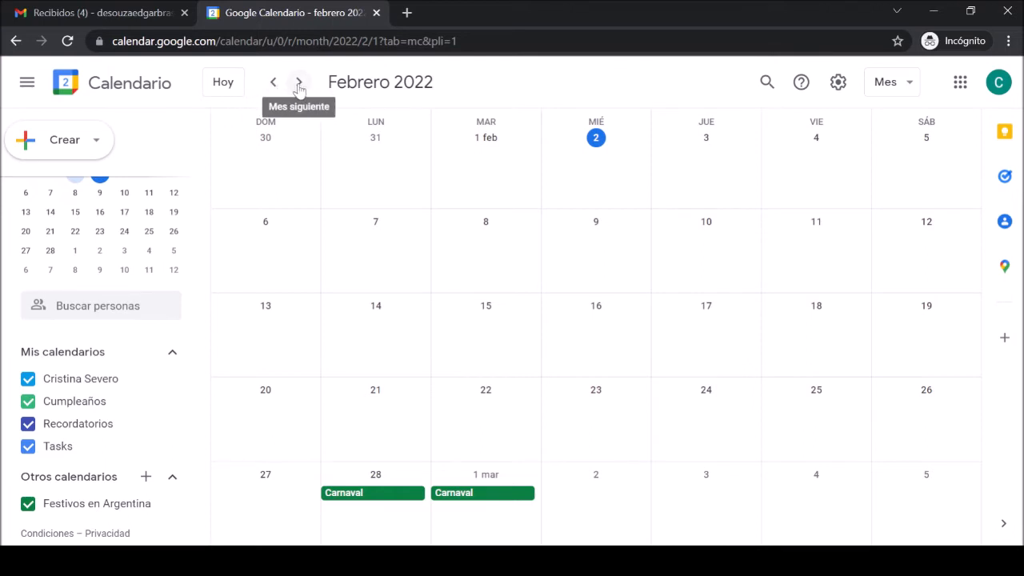
Collapse the Mis calendarios list and expand it again.
scroll(89, 389, up, 1)
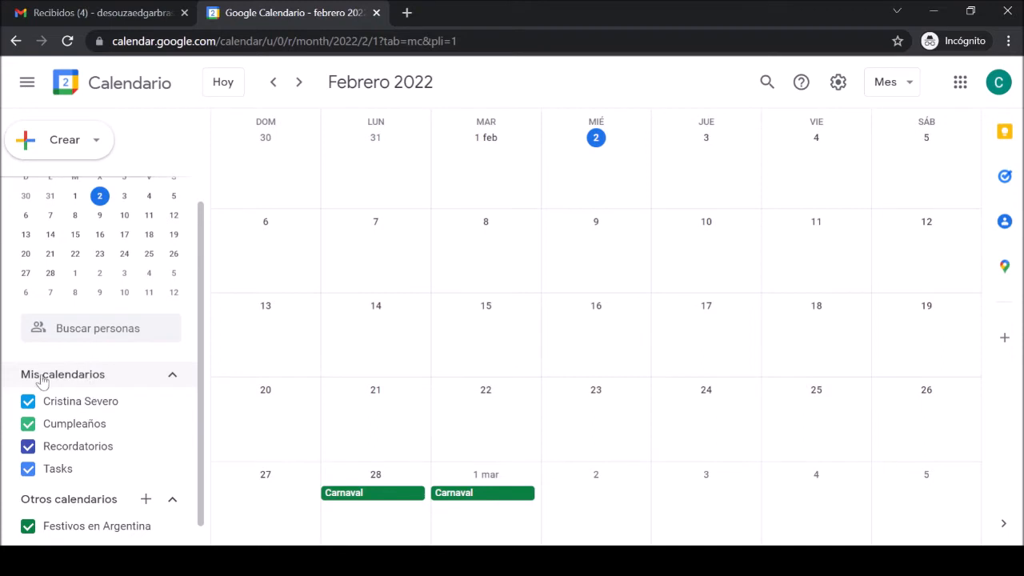
scroll(61, 387, down, 1)
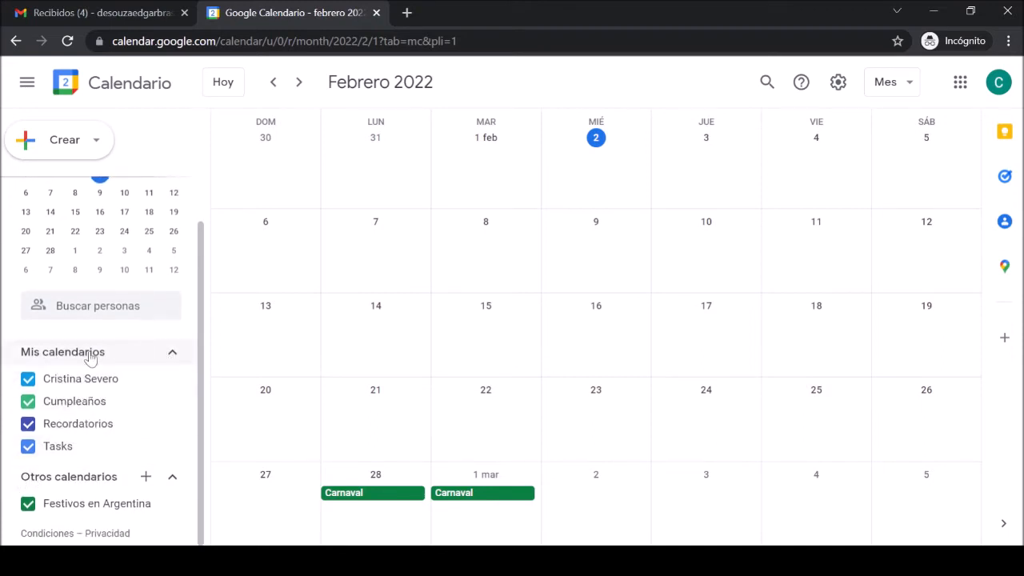
click(173, 354)
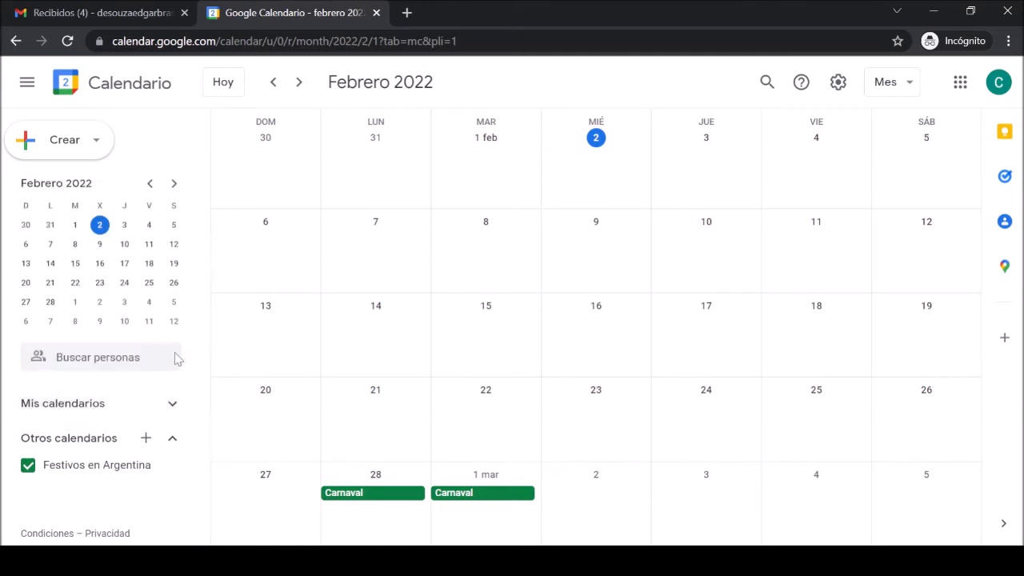
click(172, 404)
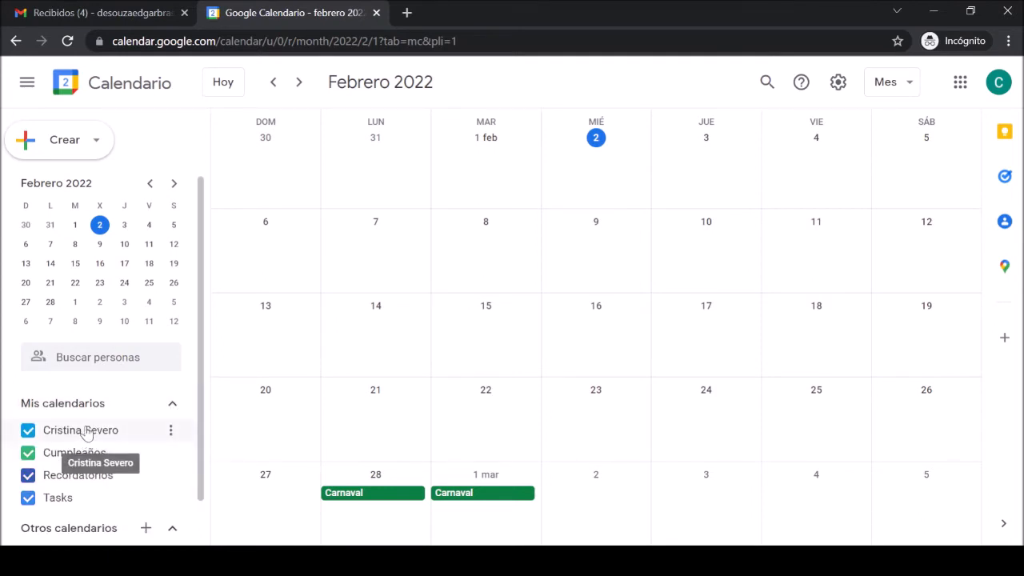
Change the personal calendar's color to orange-red and remove the Cumpleaños calendar from Mis calendarios.
click(172, 433)
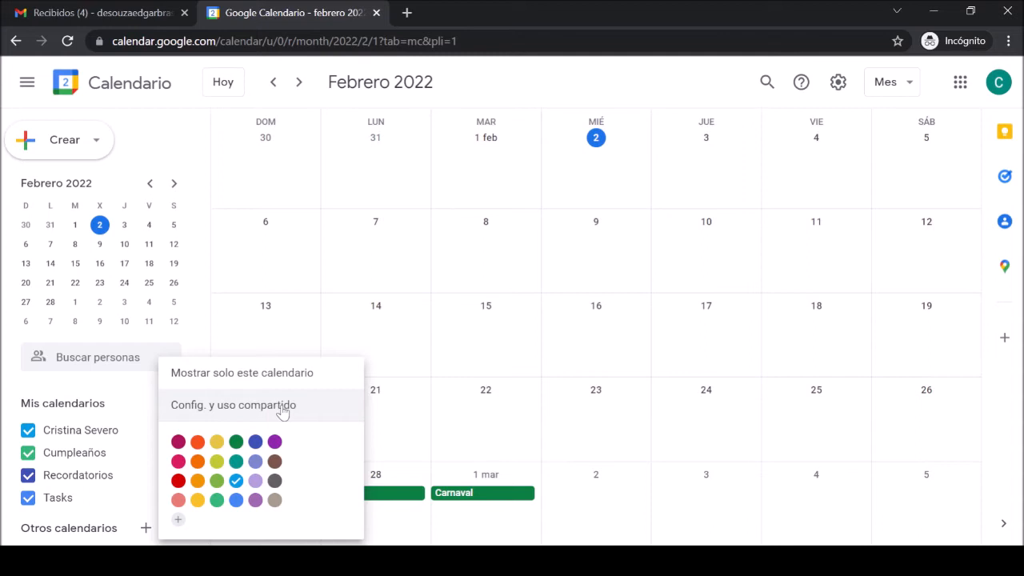
click(198, 445)
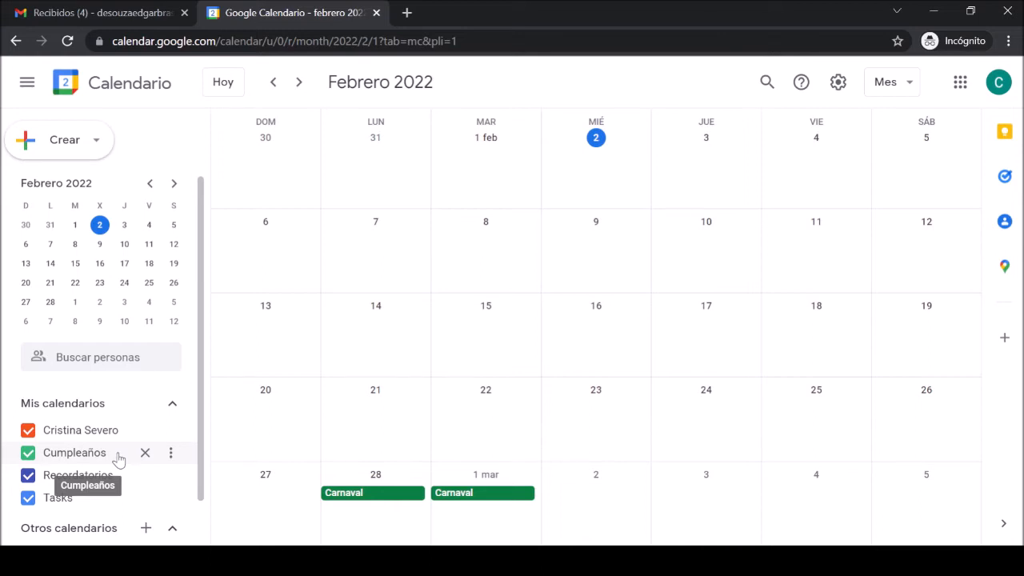
click(145, 454)
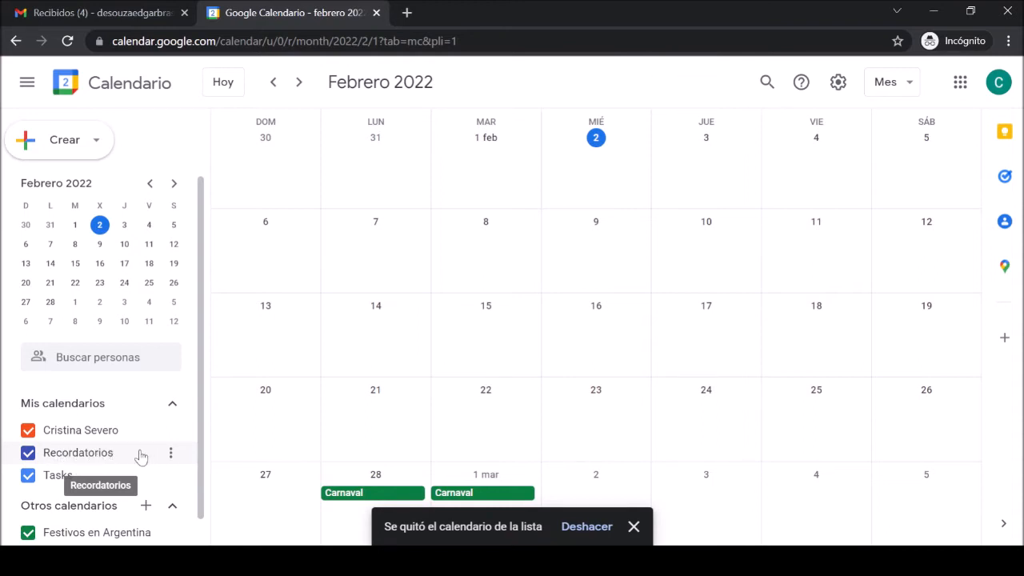
Create a new calendar named "Licenciatura virtual", keeping the Argentina - Buenos Aires time zone.
scroll(140, 456, down, 1)
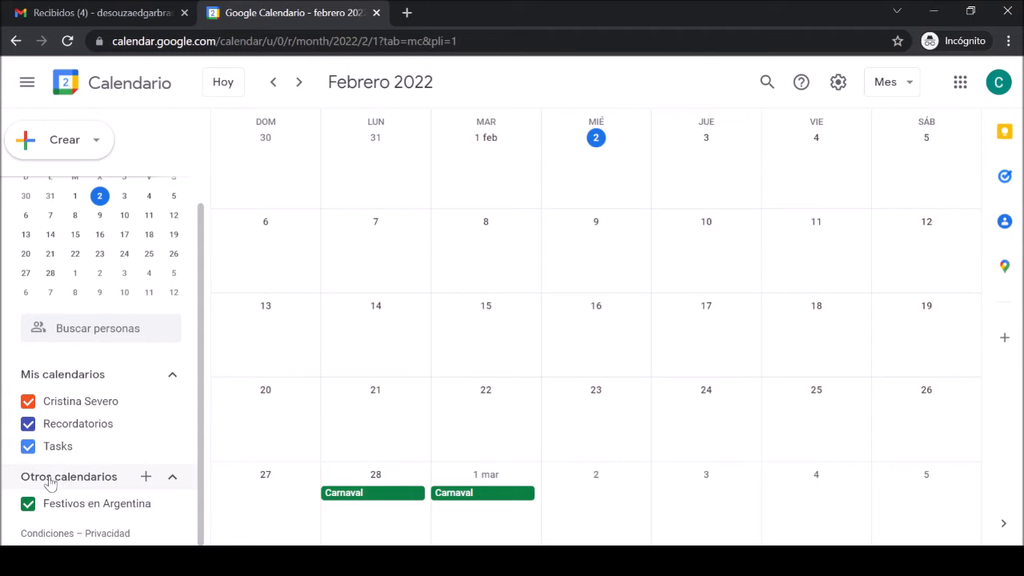
click(146, 478)
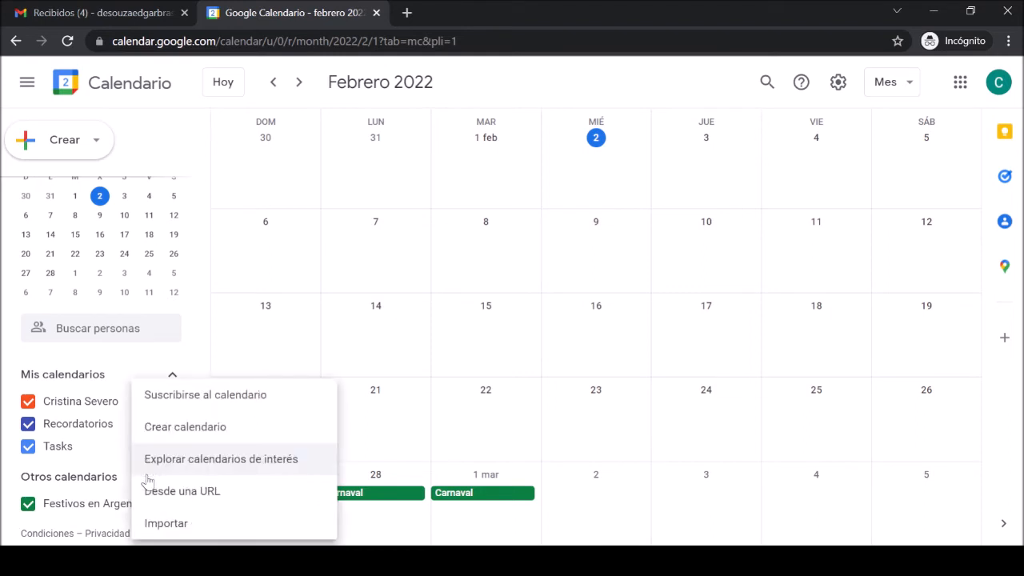
click(183, 430)
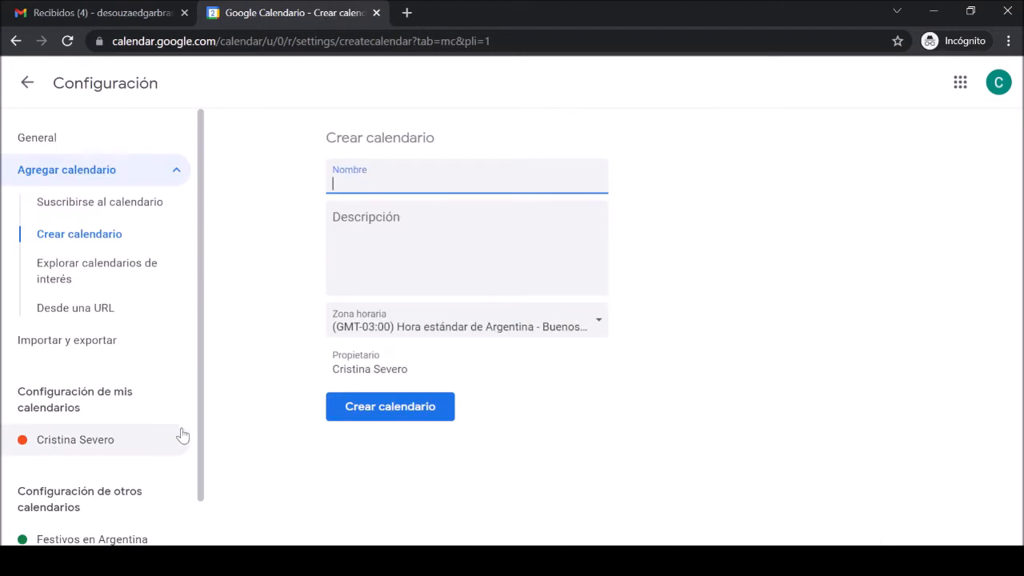
text(Licenciatura virtual)
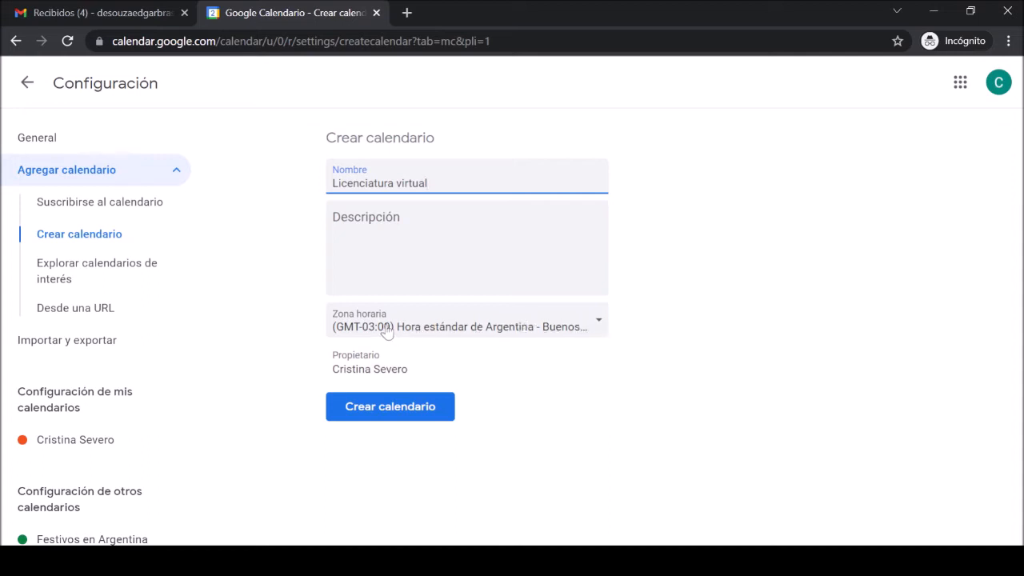
click(602, 326)
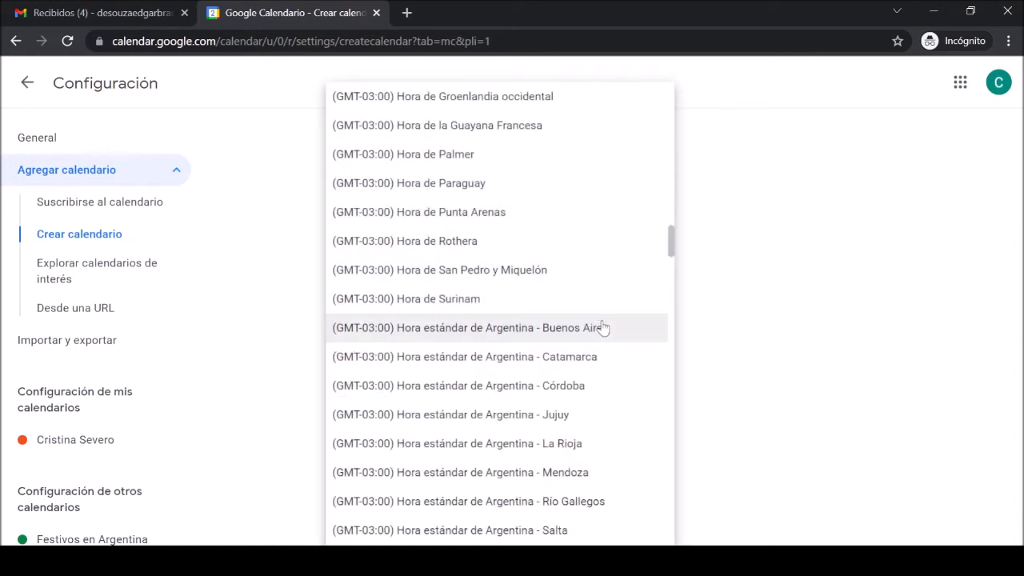
click(737, 433)
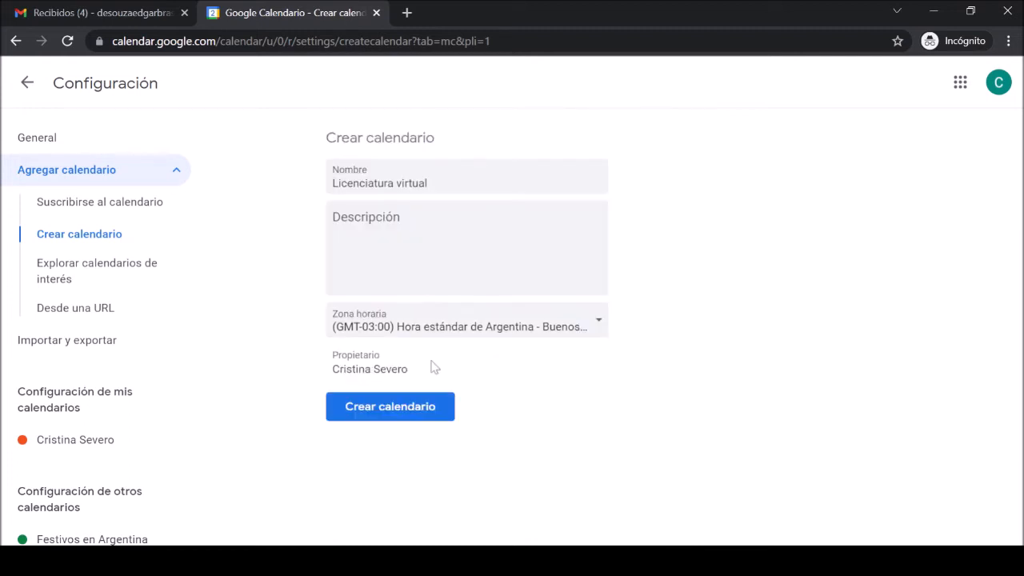
click(387, 408)
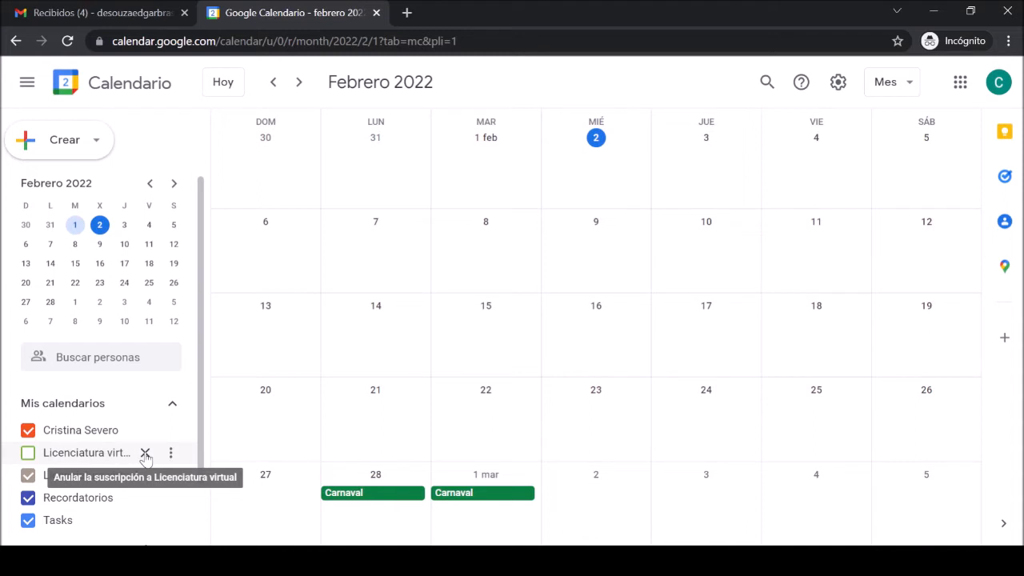
Set the color of the unchecked duplicate Licenciatura virtual calendar to purple.
click(170, 453)
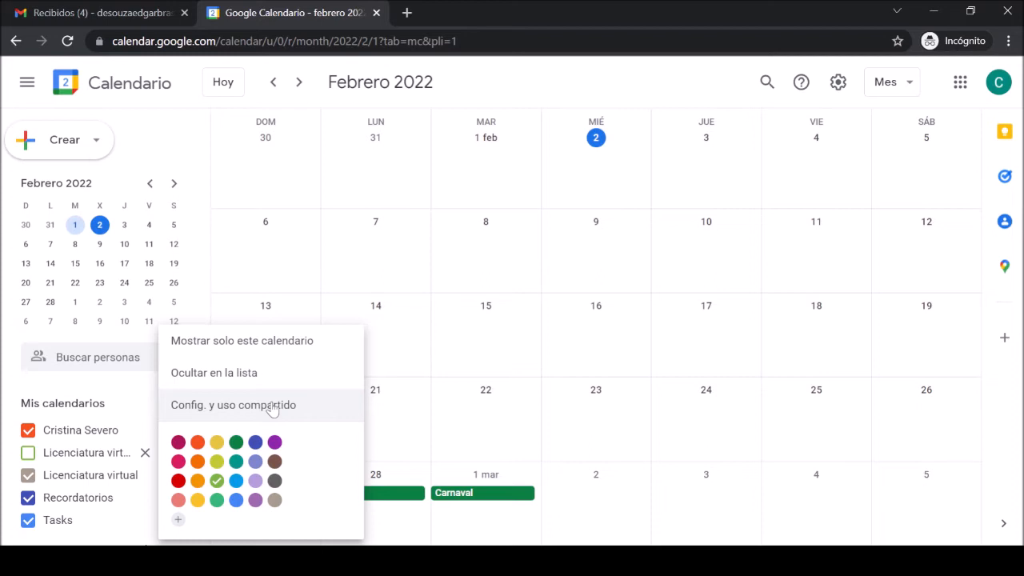
click(275, 444)
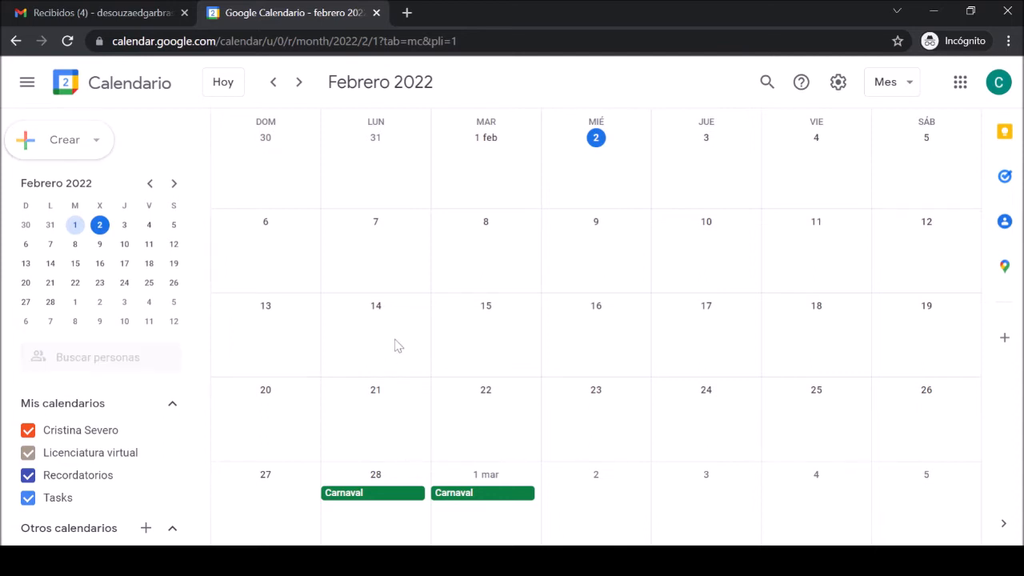
Start a new event on 14 February 2022 and title it "Comienzo de la cursada".
click(394, 345)
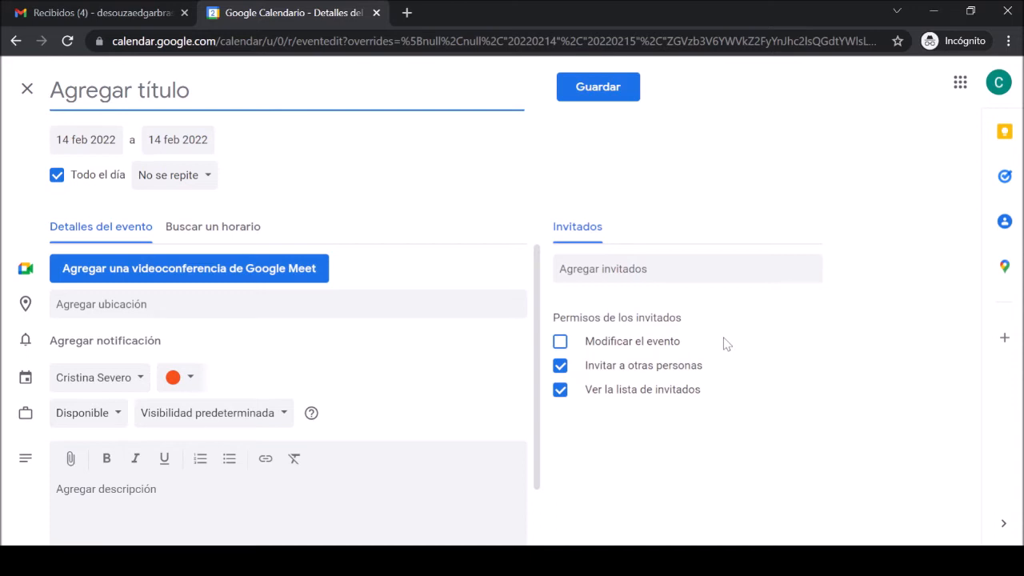
text(Co)
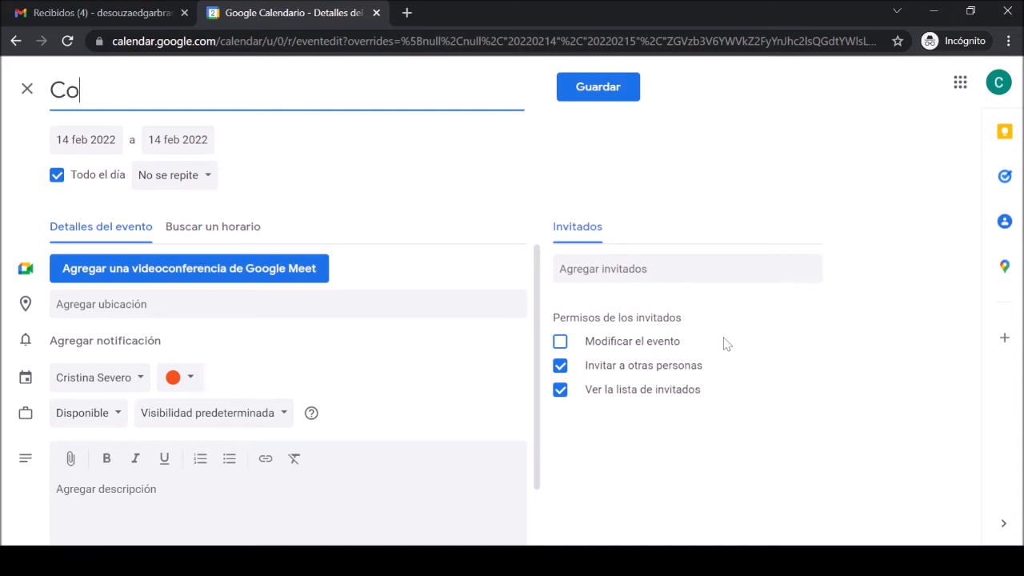
text(mienzo d)
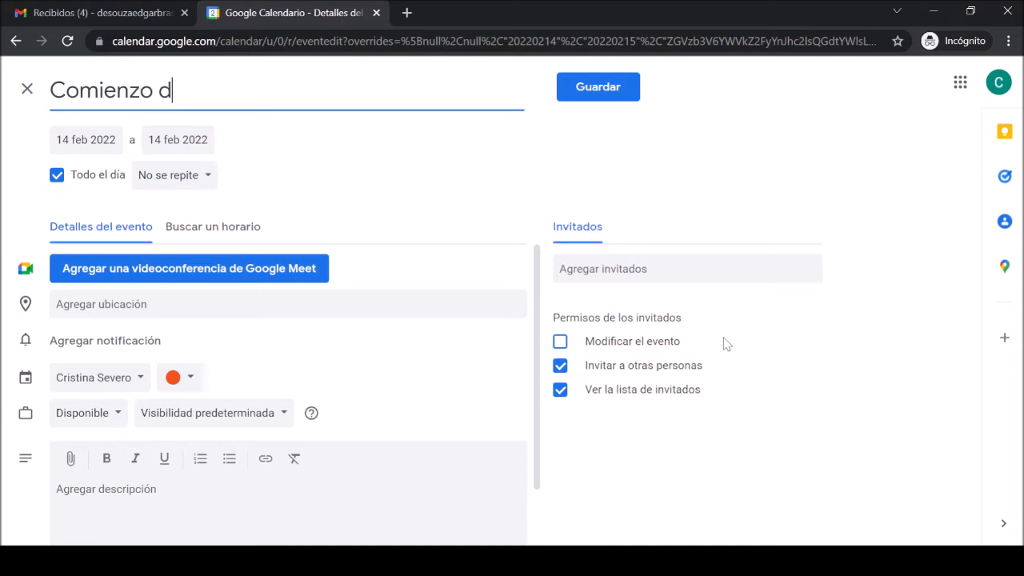
text(e la cursada)
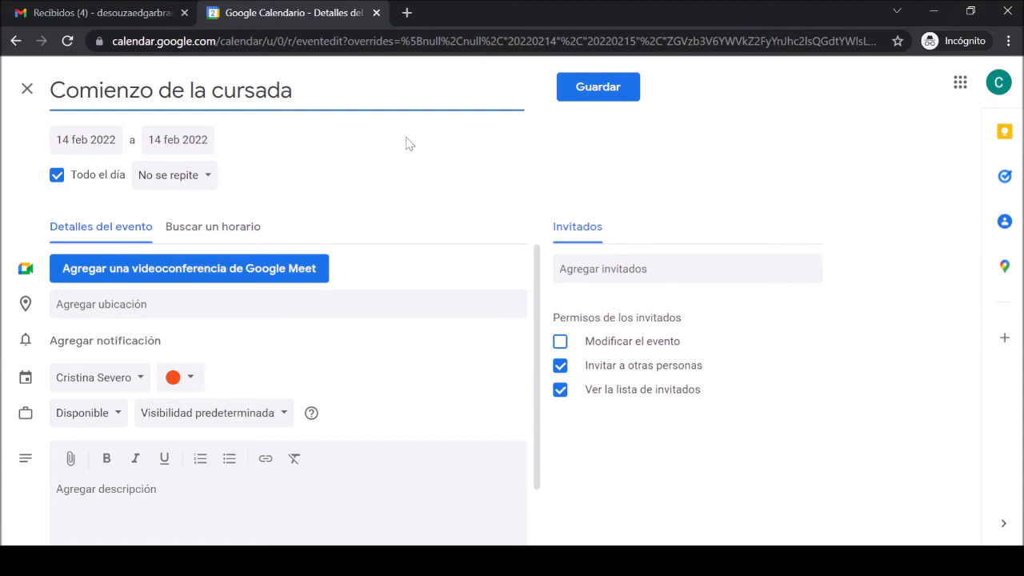
Schedule the event from 6:00pm to 7:00pm on 14 February using the day's time grid.
click(215, 232)
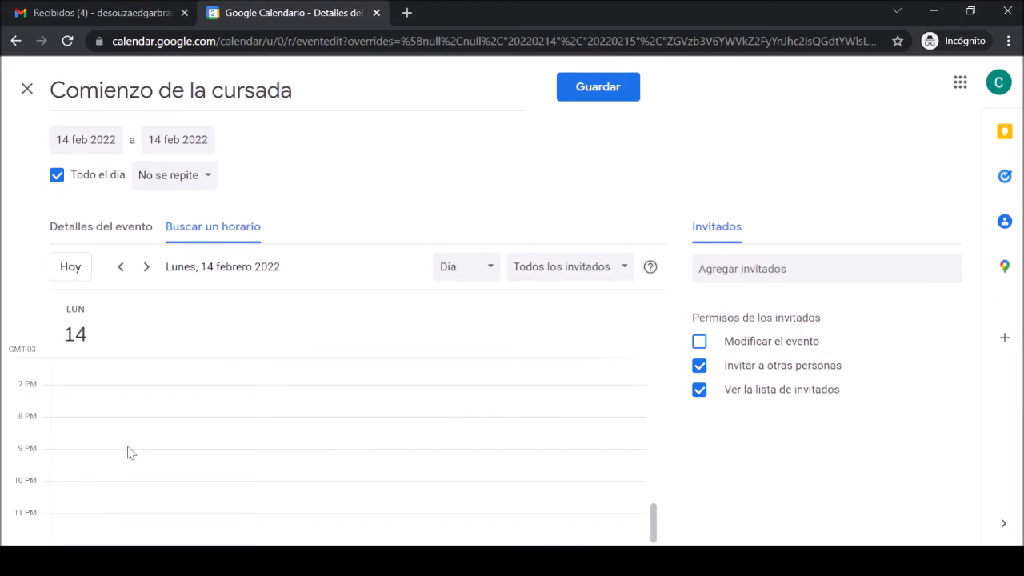
scroll(131, 453, up, 3)
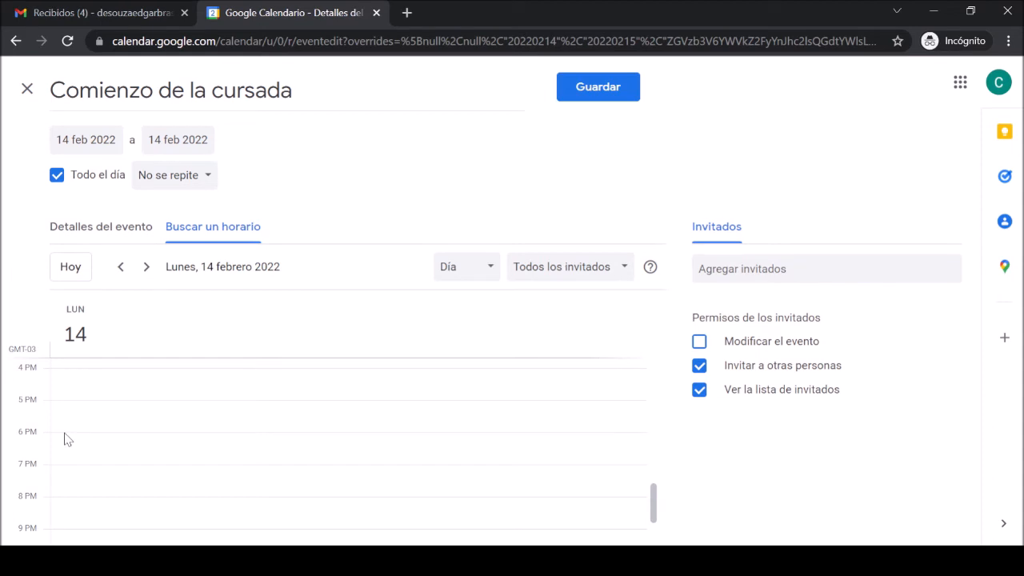
drag(68, 440, 70, 470)
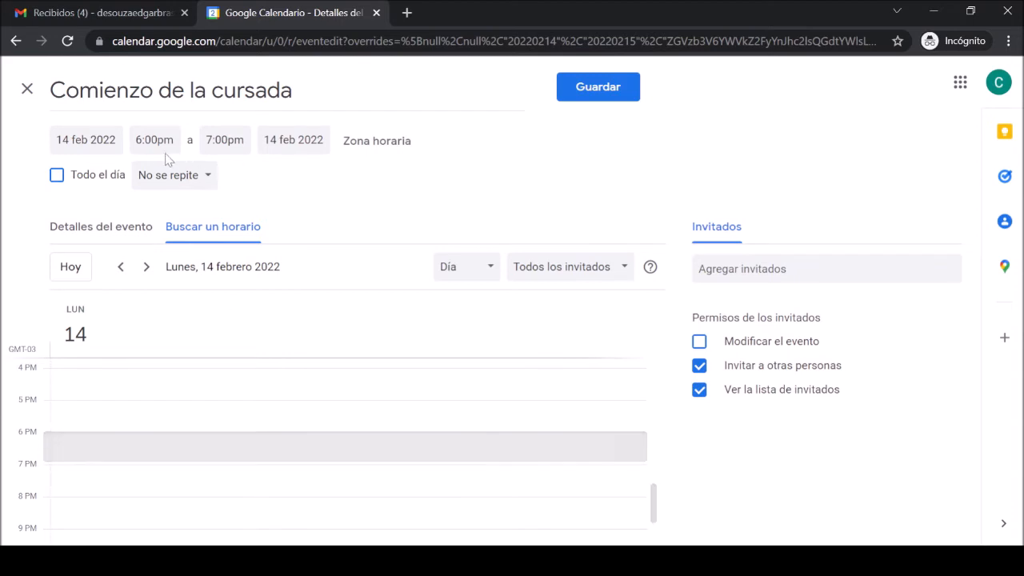
Set the event's notification to 15 minutes in the event details.
click(100, 232)
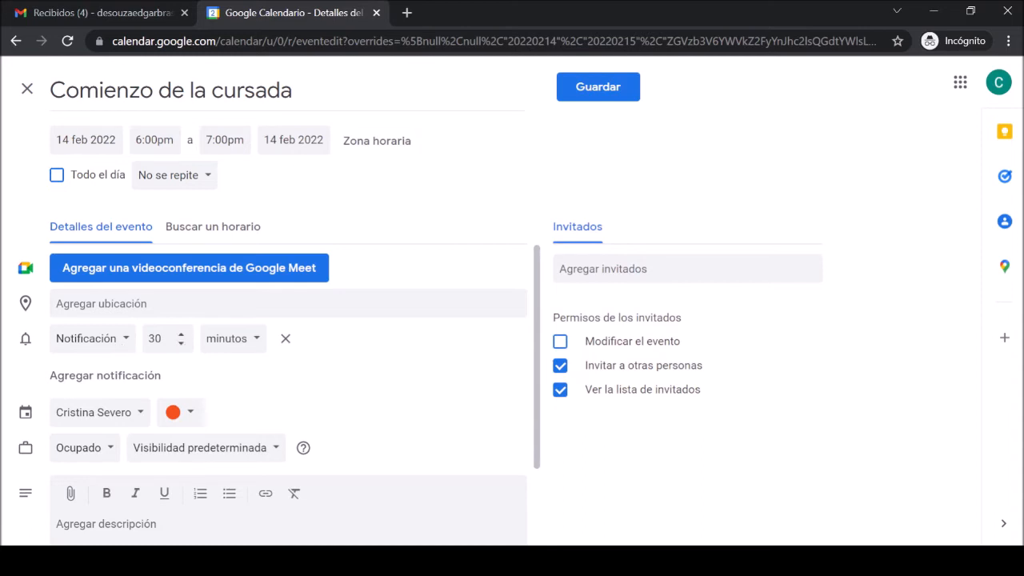
click(181, 336)
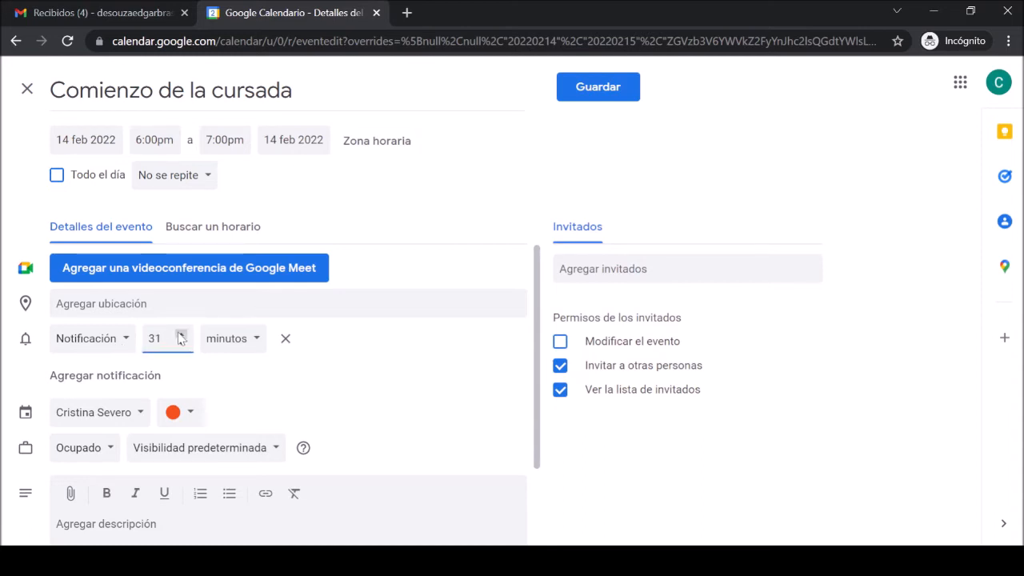
click(181, 344)
triple_click(180, 345)
double_click(180, 345)
double_click(181, 345)
double_click(181, 345)
double_click(181, 344)
click(180, 345)
double_click(180, 345)
Assign the event to the Licenciatura virtual calendar.
scroll(321, 373, down, 1)
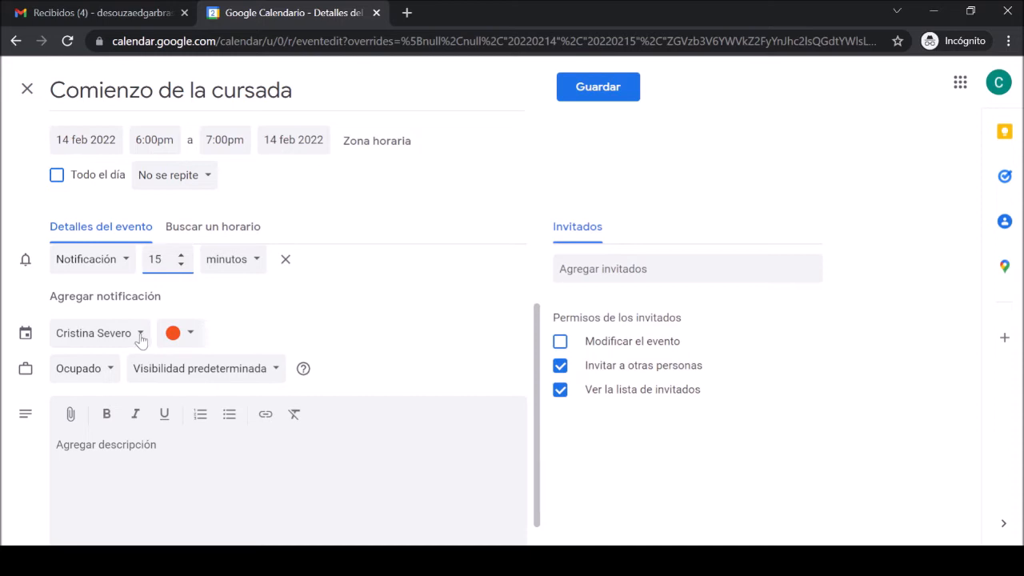
click(140, 337)
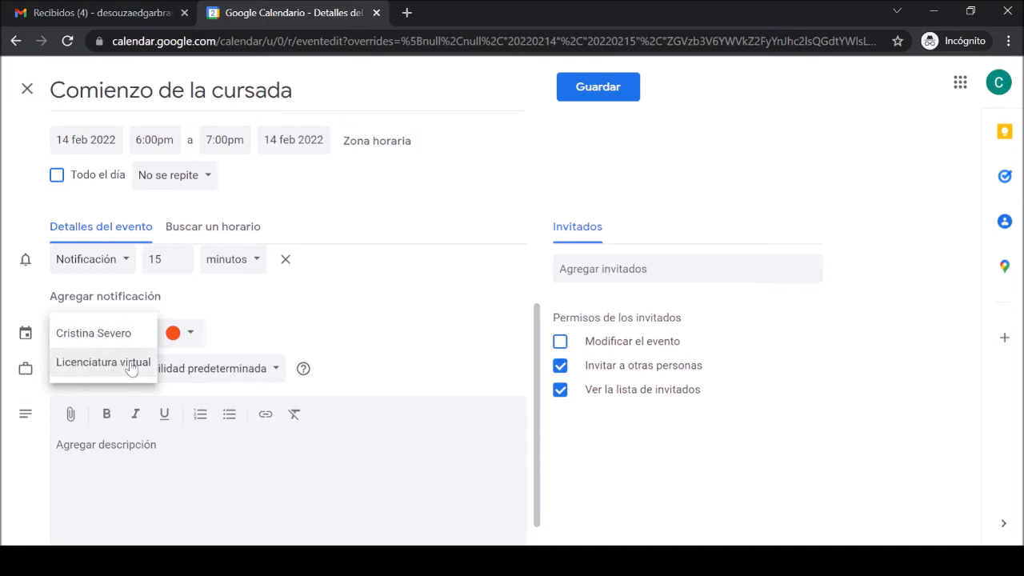
click(131, 366)
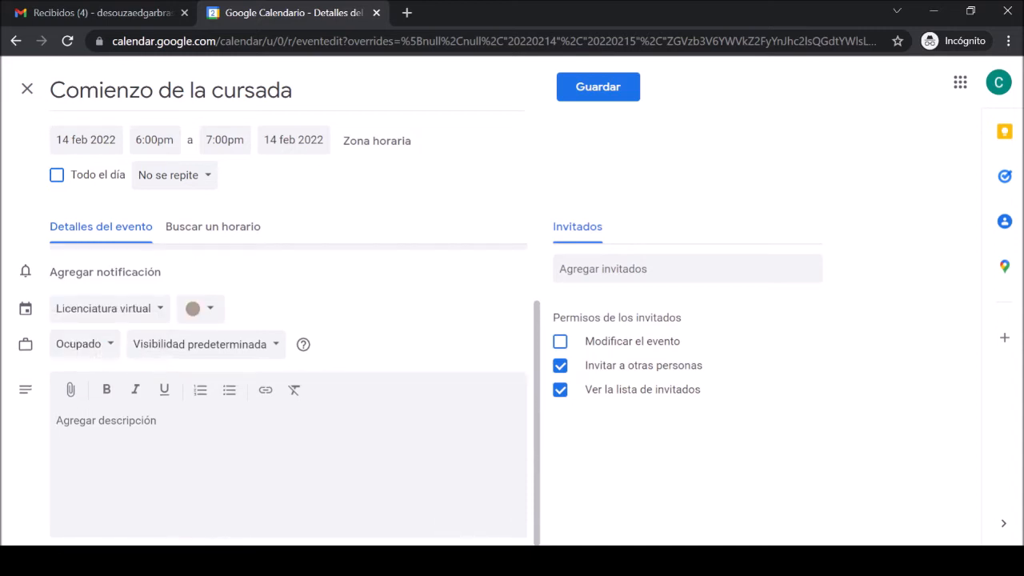
Add the description "Encuentro sincrónico" and save the event.
text(E)
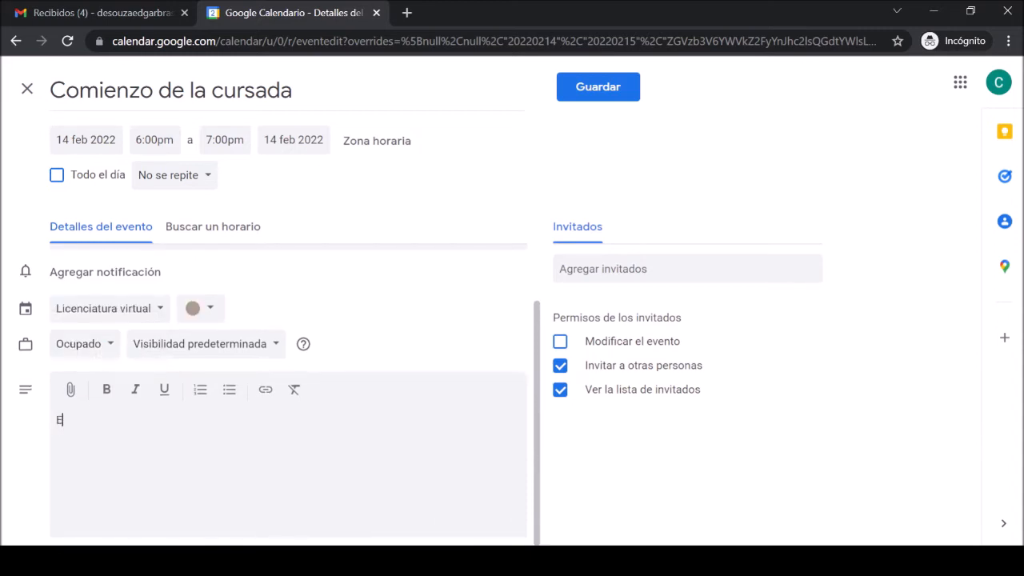
text(ncuentro sincrónico)
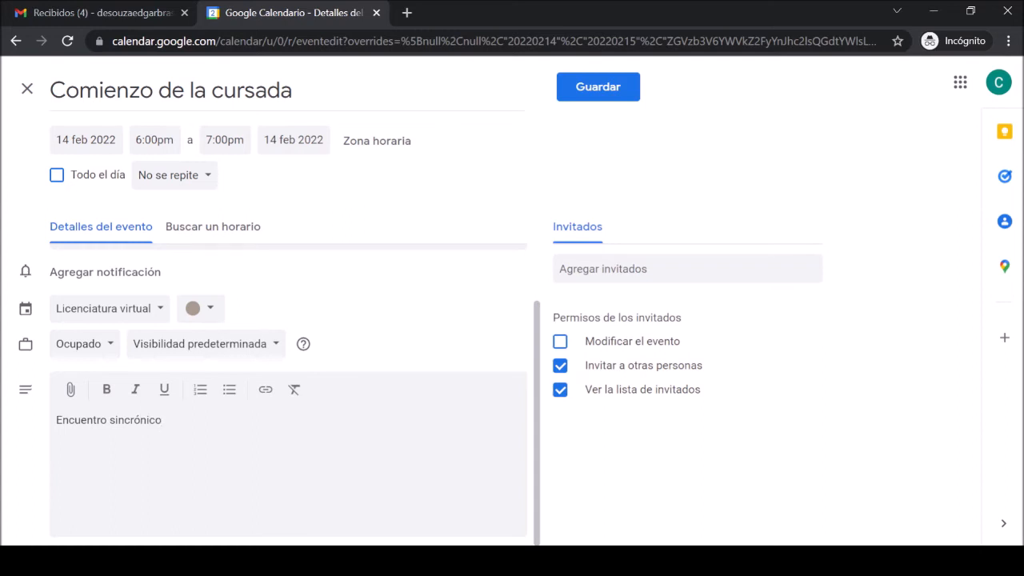
click(596, 88)
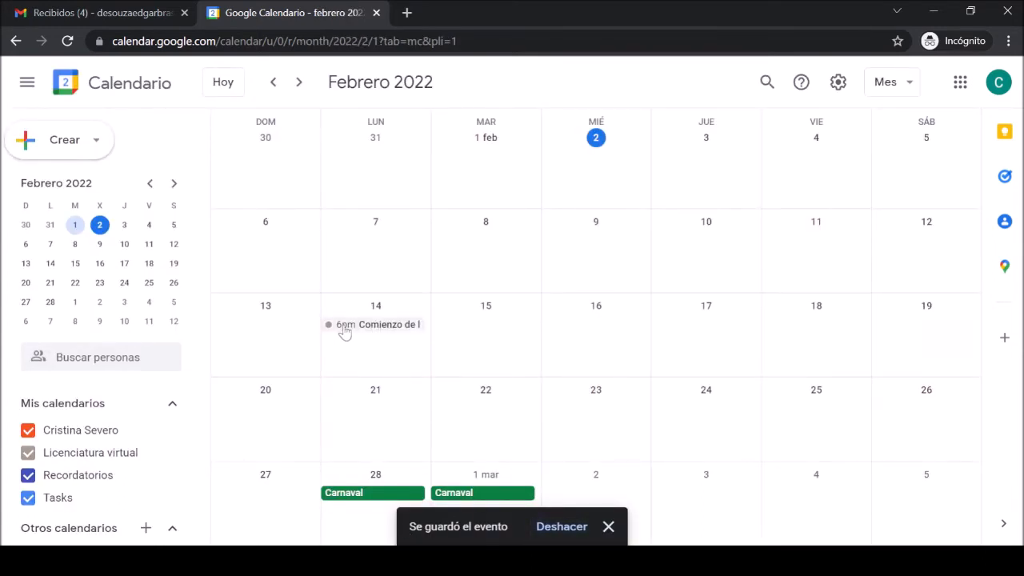
View the details and additional options of the Comienzo de la cursada event, and close them.
click(386, 332)
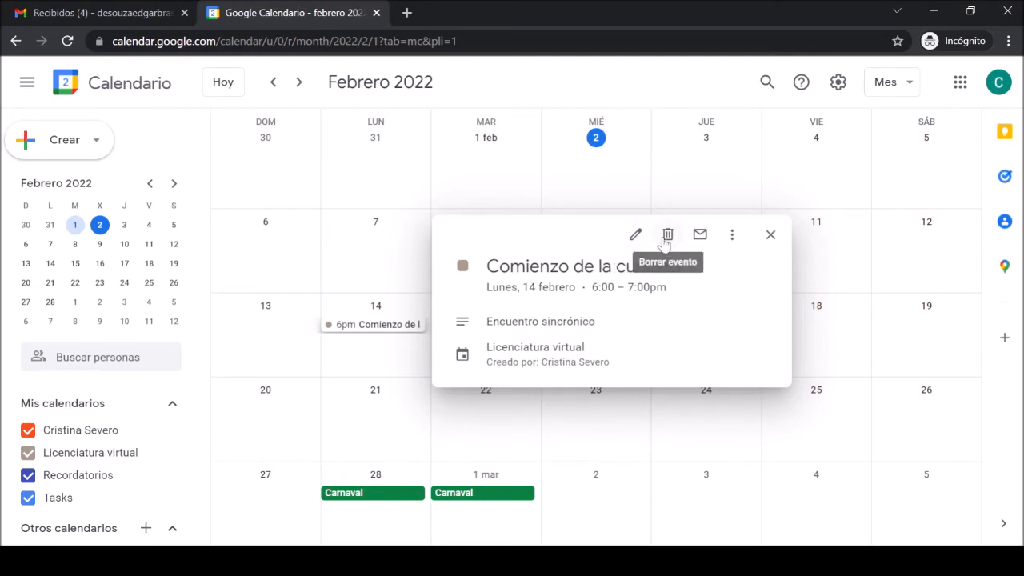
click(733, 235)
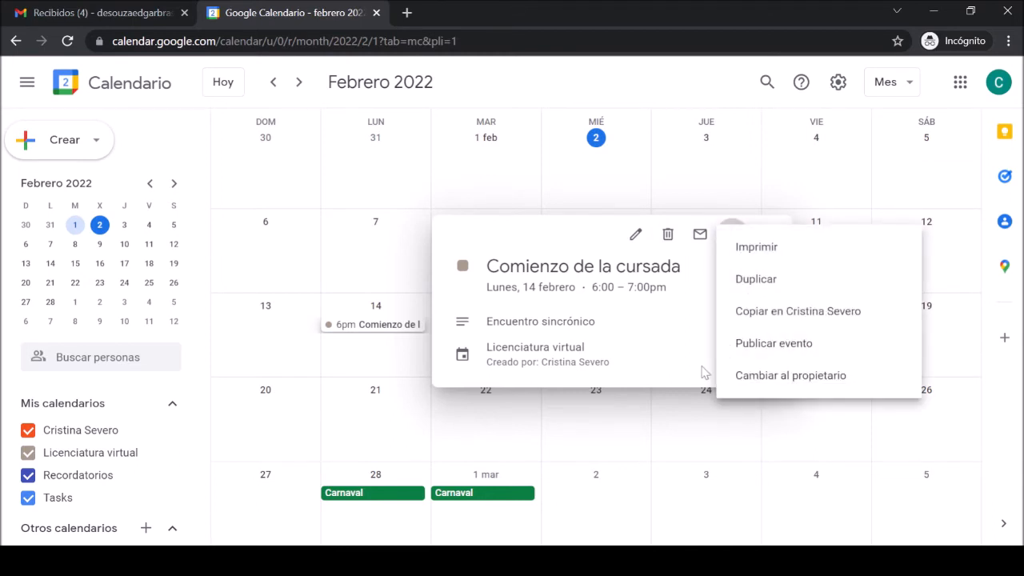
click(685, 181)
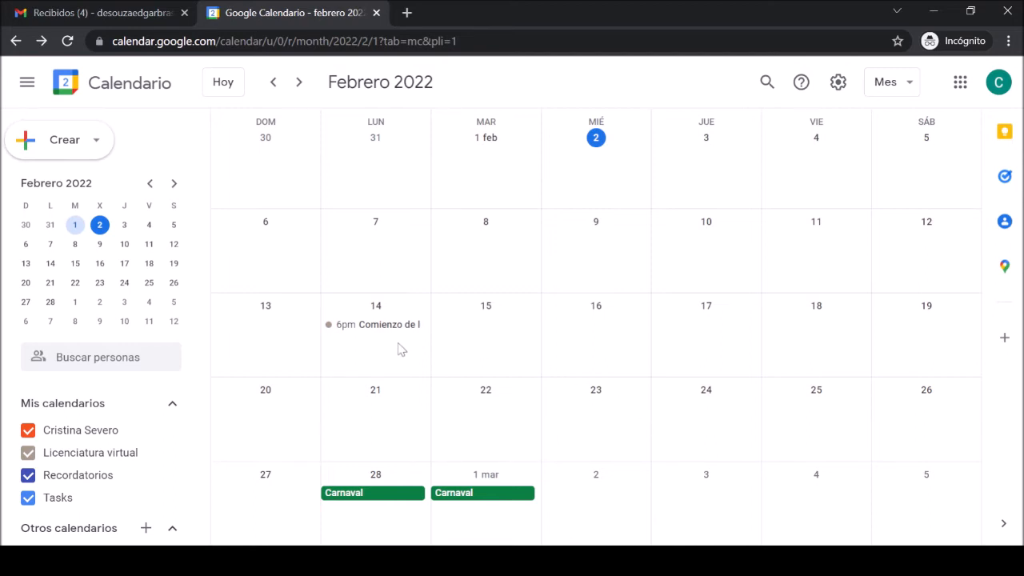
Start a new event on 16 February 2022 and title it "Clase sincrónica".
double_click(603, 335)
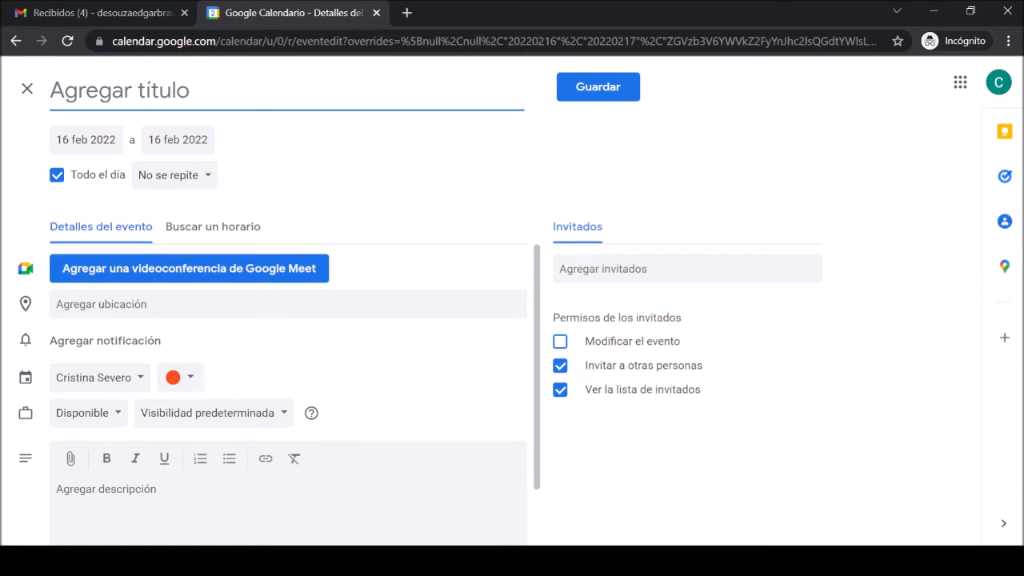
text(Cla)
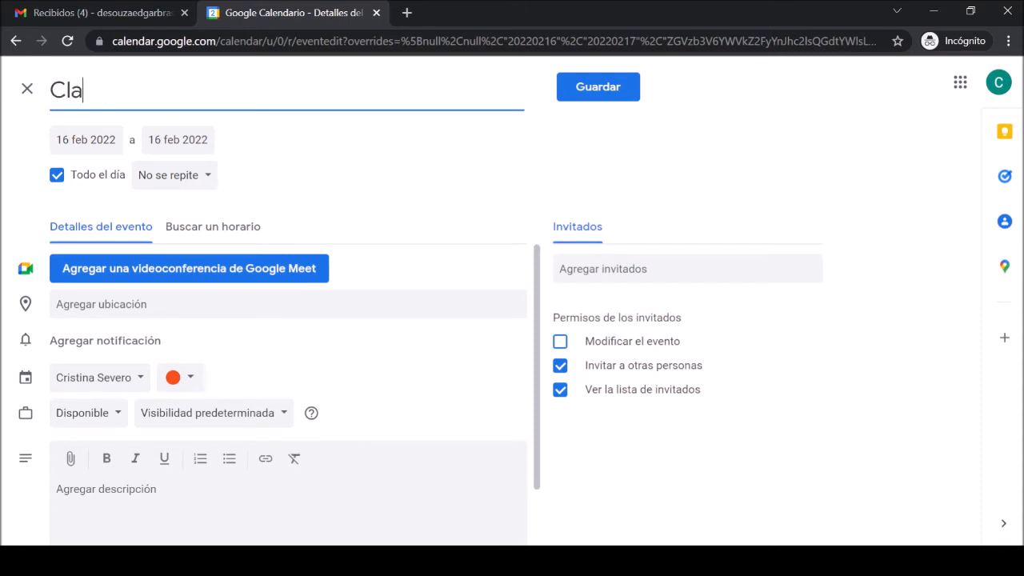
text(ses)
key(BackSpace)
text(sincrónica)
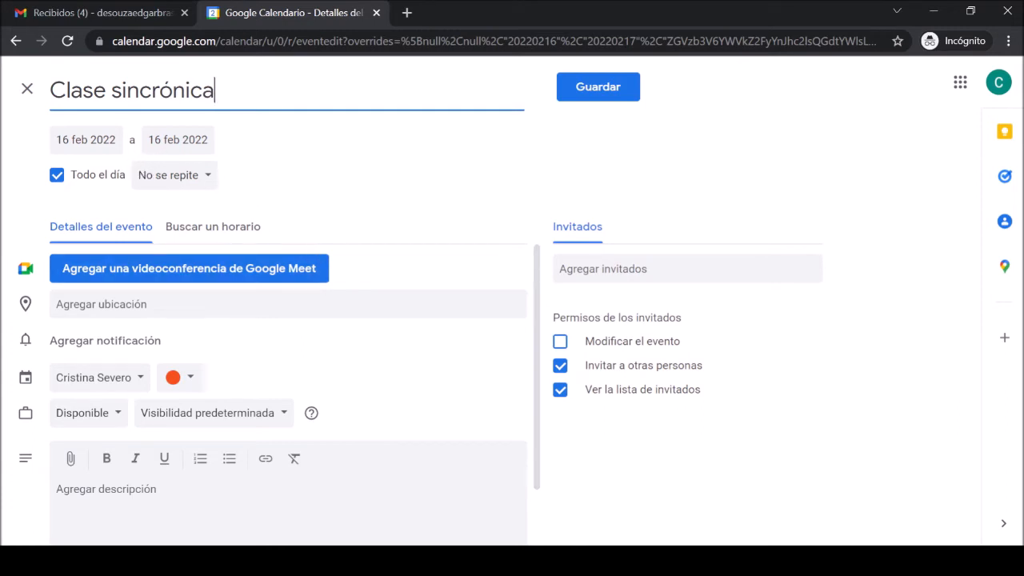
Set a custom recurrence for the event: every week on Wednesday, ending on 16 April 2022.
click(209, 180)
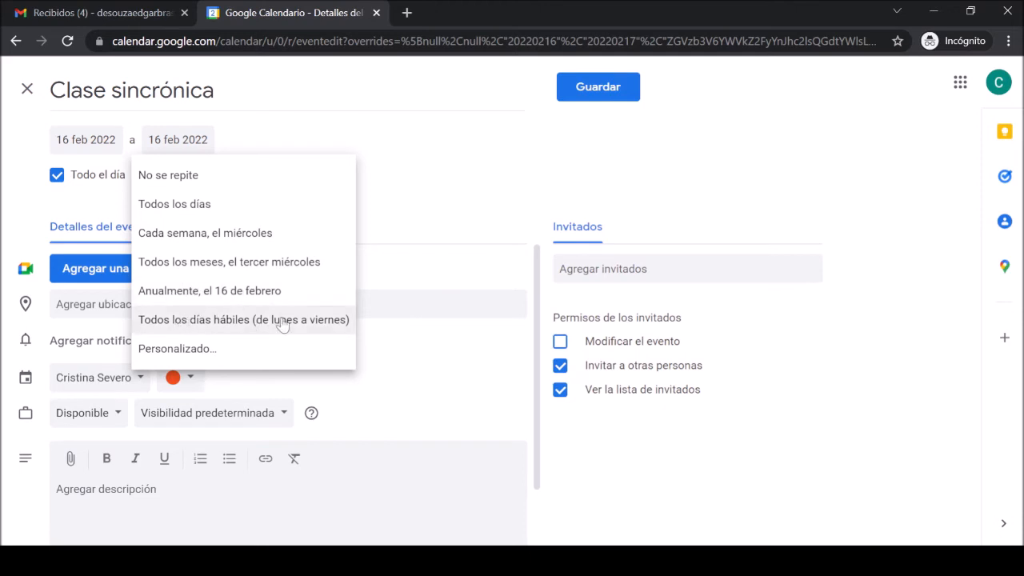
click(208, 353)
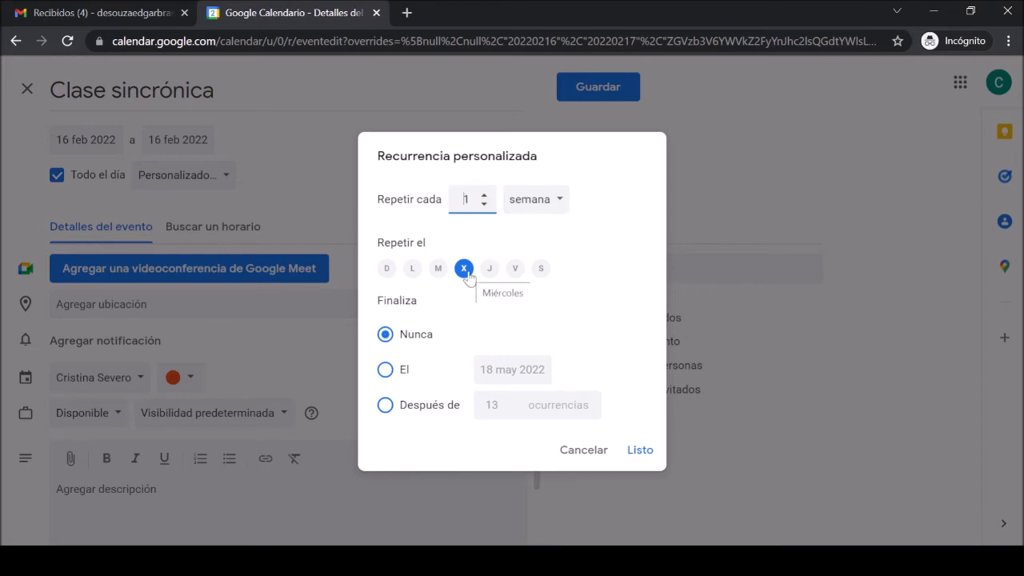
drag(374, 303, 437, 302)
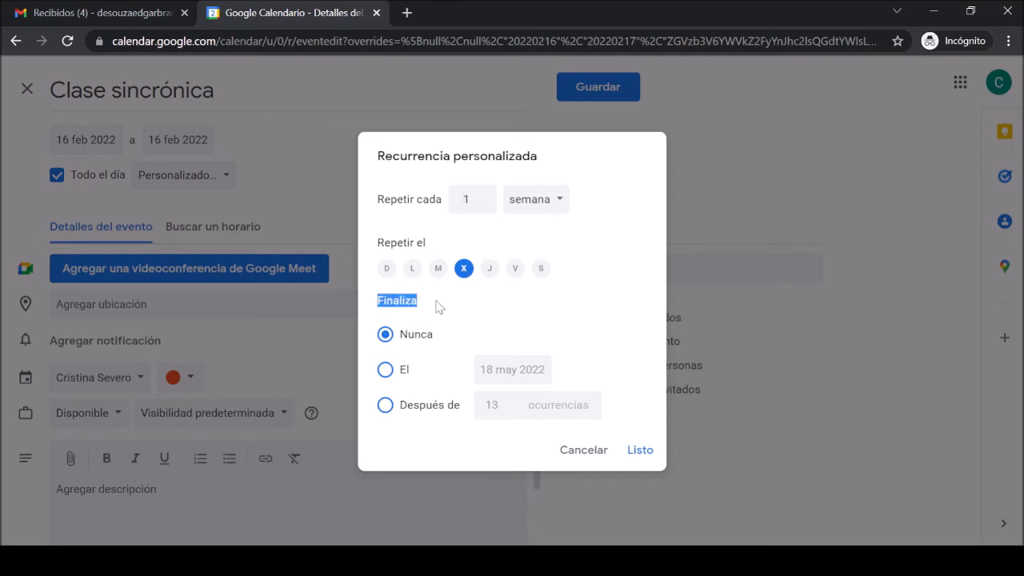
click(437, 307)
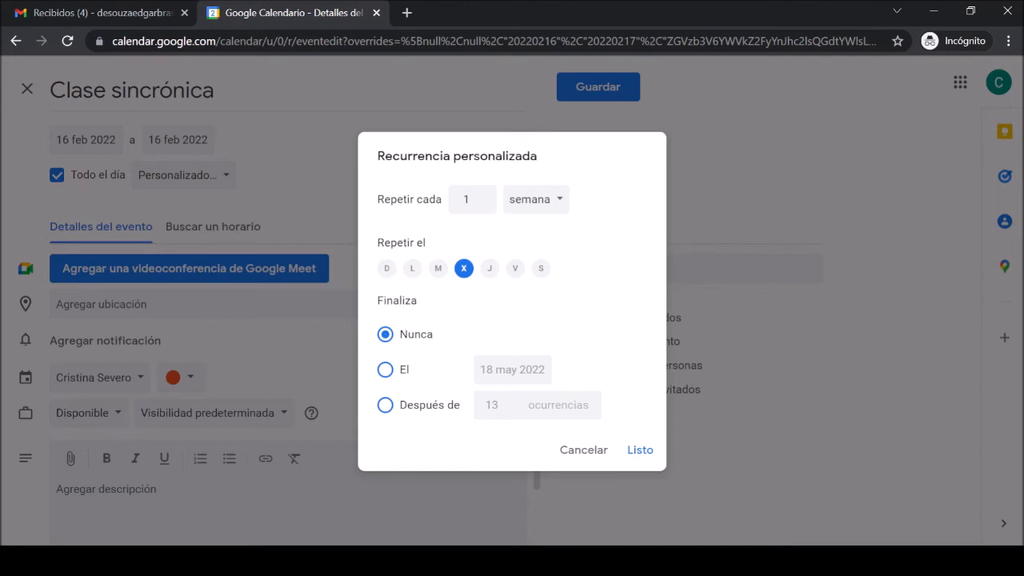
click(385, 370)
click(512, 369)
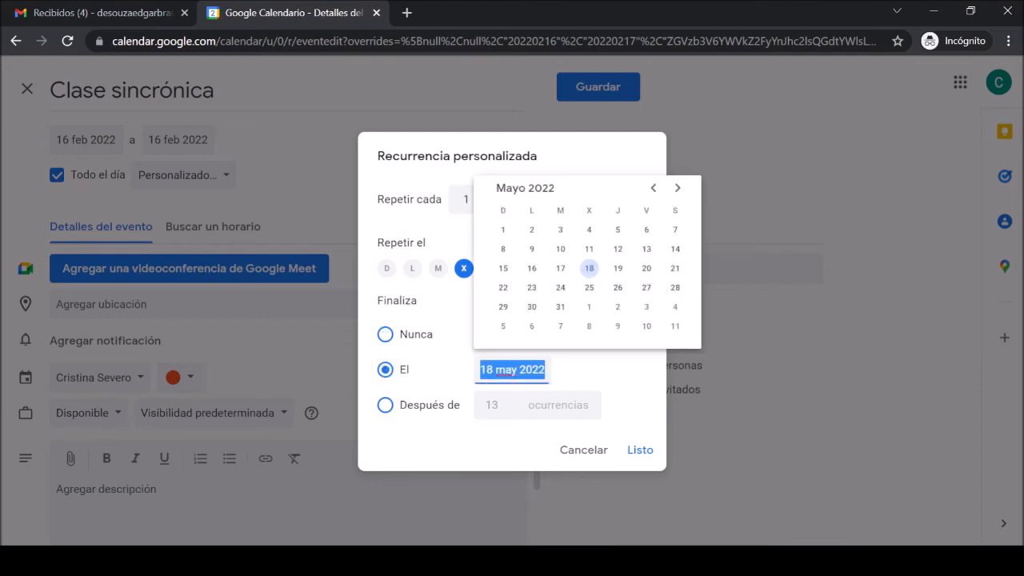
click(654, 189)
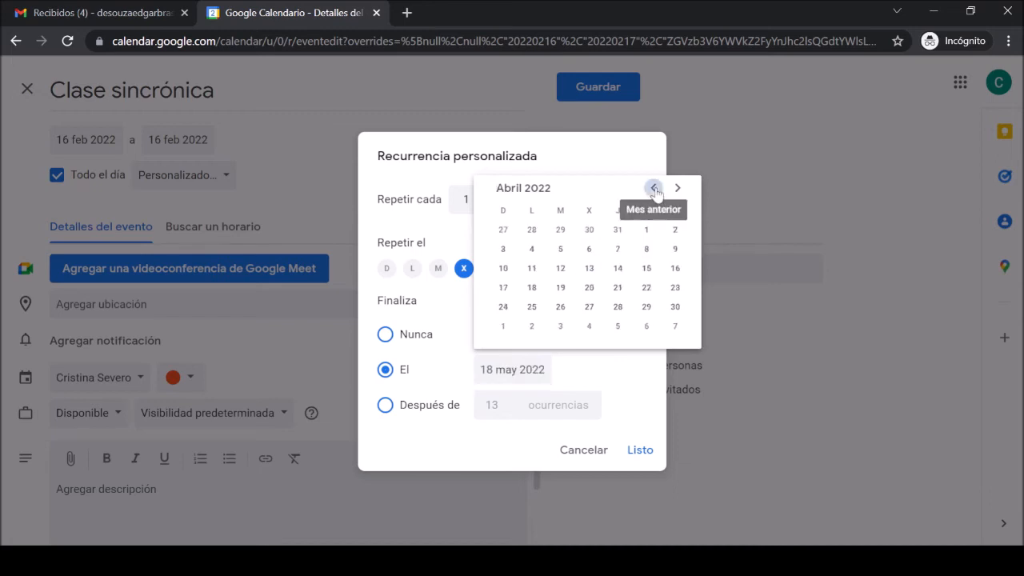
click(675, 269)
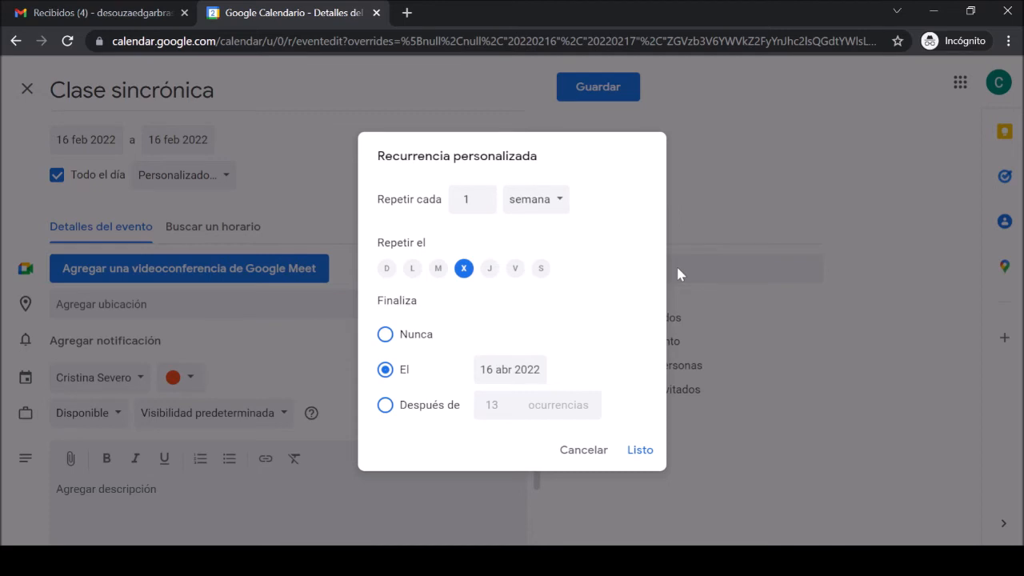
click(640, 451)
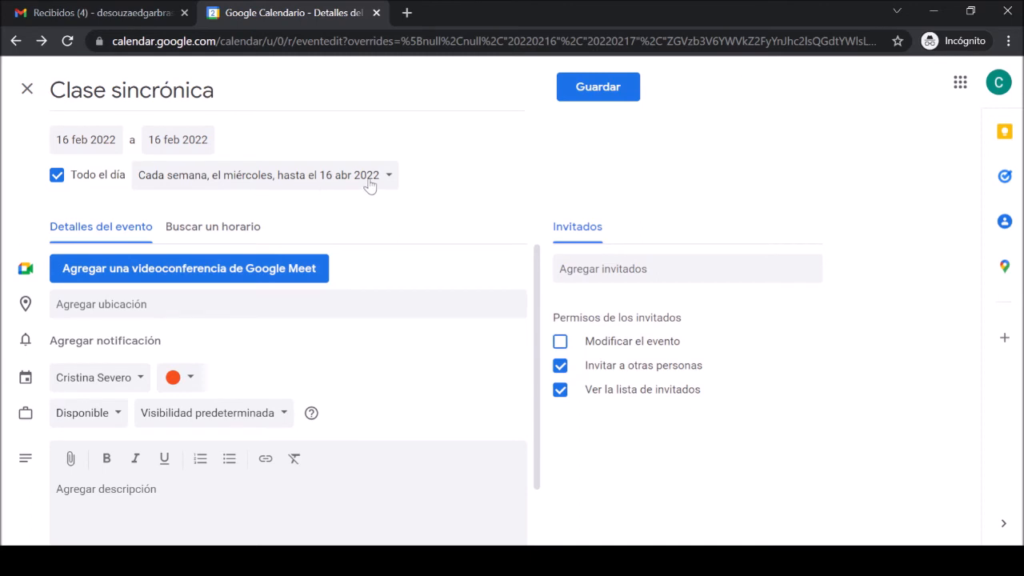
Schedule the class from 6:00pm to 9:00pm in the 16 February time grid and return to the event details.
click(218, 233)
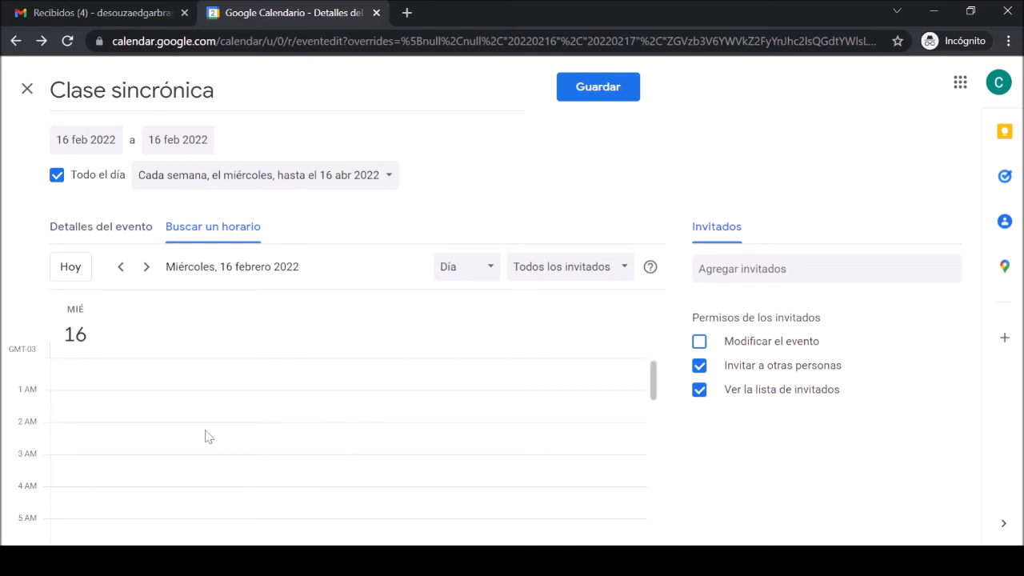
scroll(206, 436, down, 3)
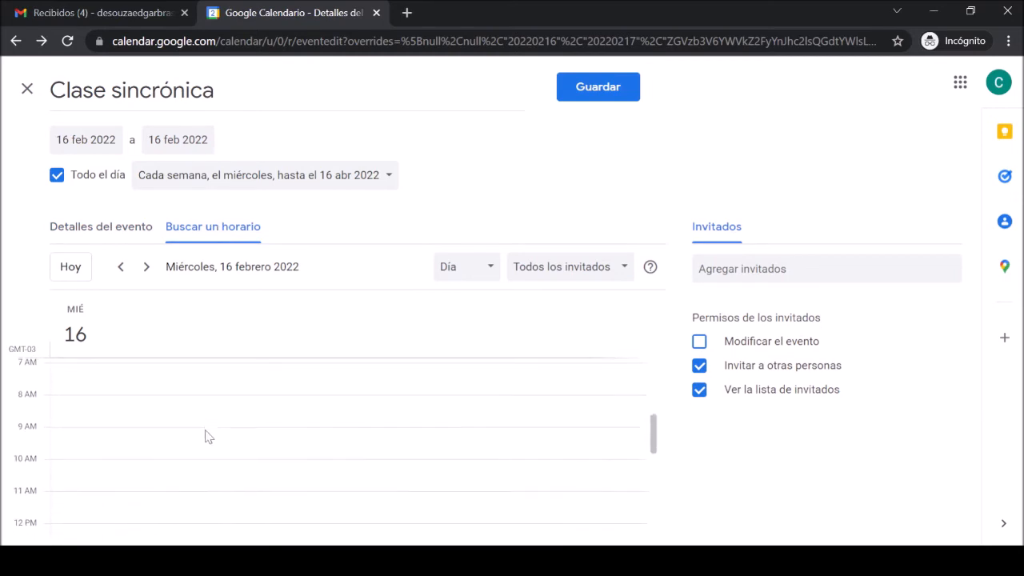
scroll(205, 436, down, 2)
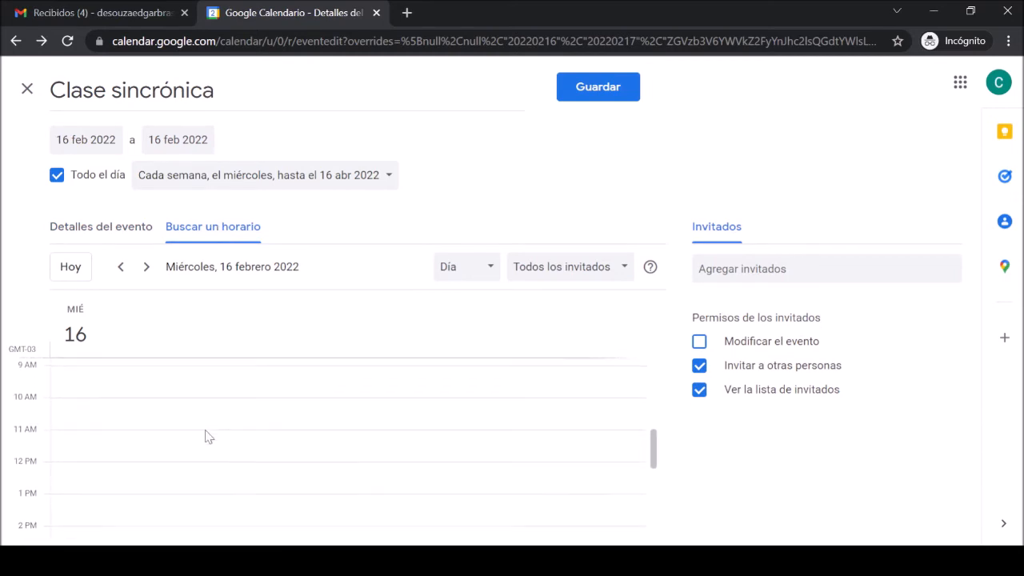
scroll(206, 436, down, 3)
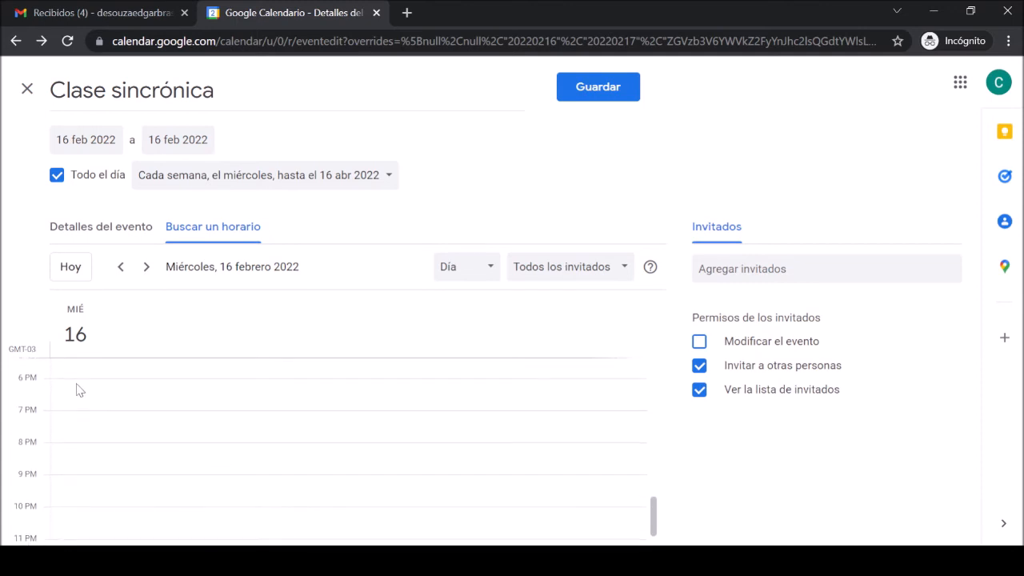
click(75, 382)
drag(76, 383, 75, 467)
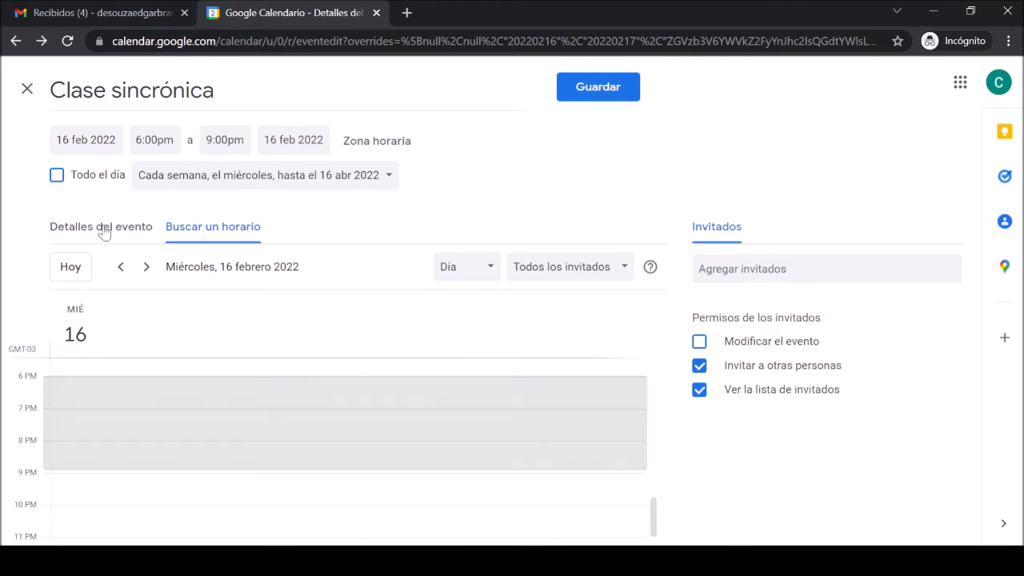
click(104, 229)
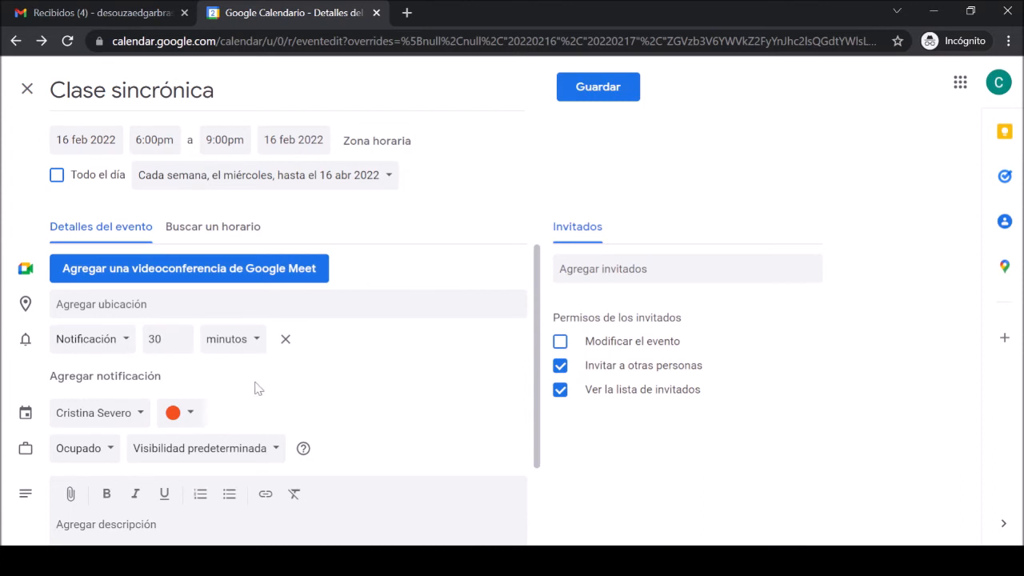
Save the Clase sincrónica event in the Licenciatura virtual calendar and review its weekly occurrences in the following months.
scroll(272, 391, down, 1)
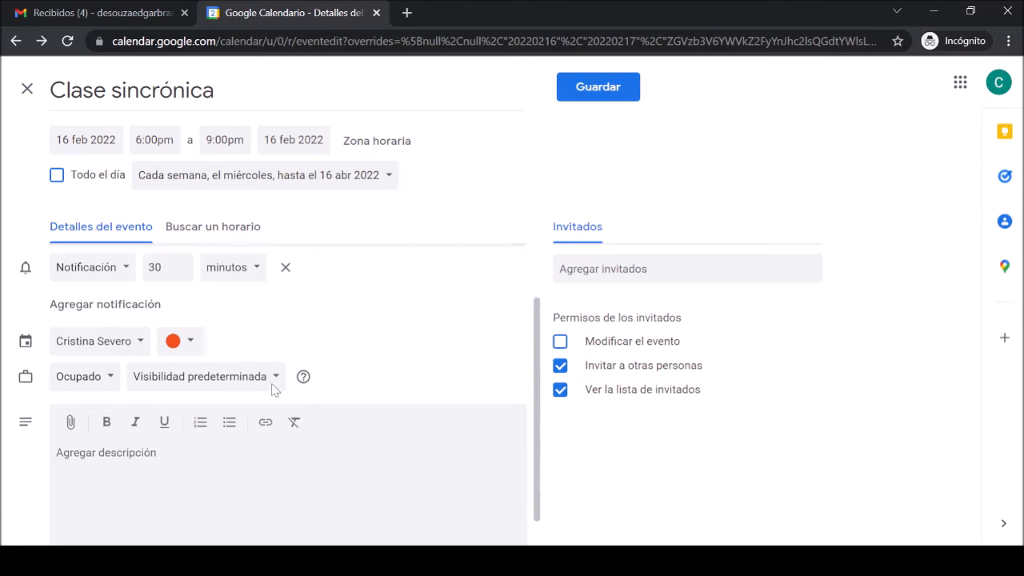
click(140, 339)
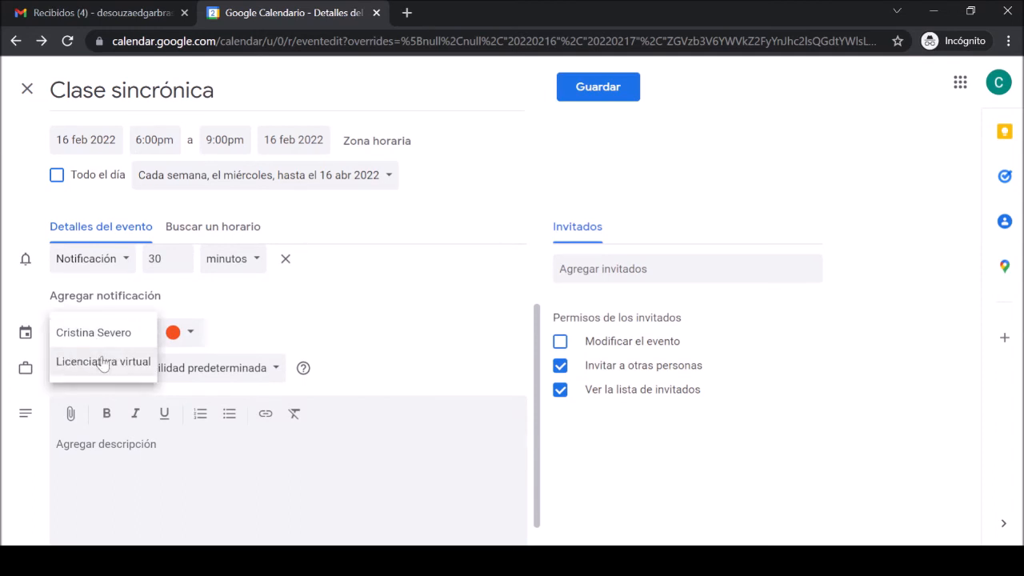
click(110, 363)
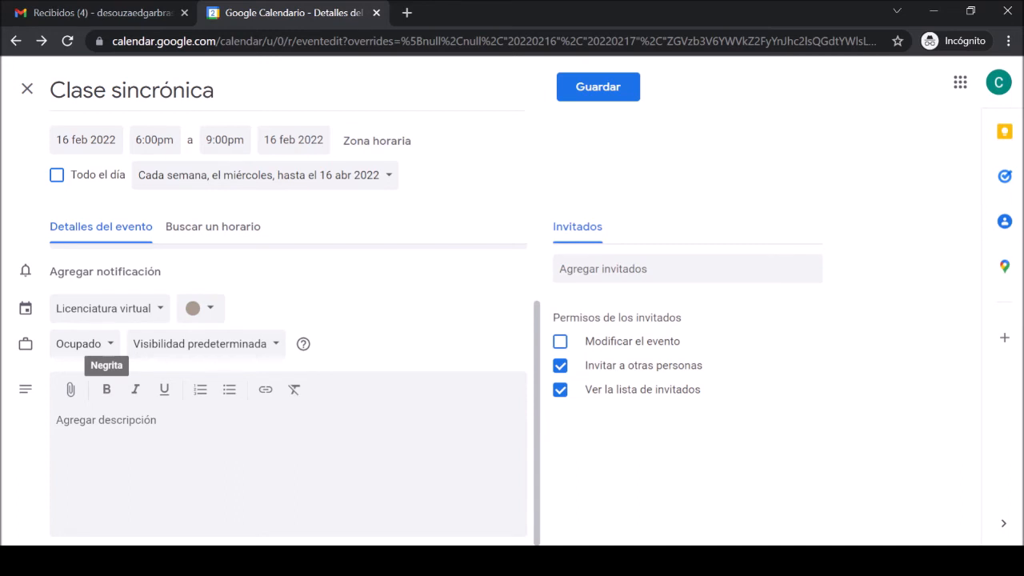
click(606, 89)
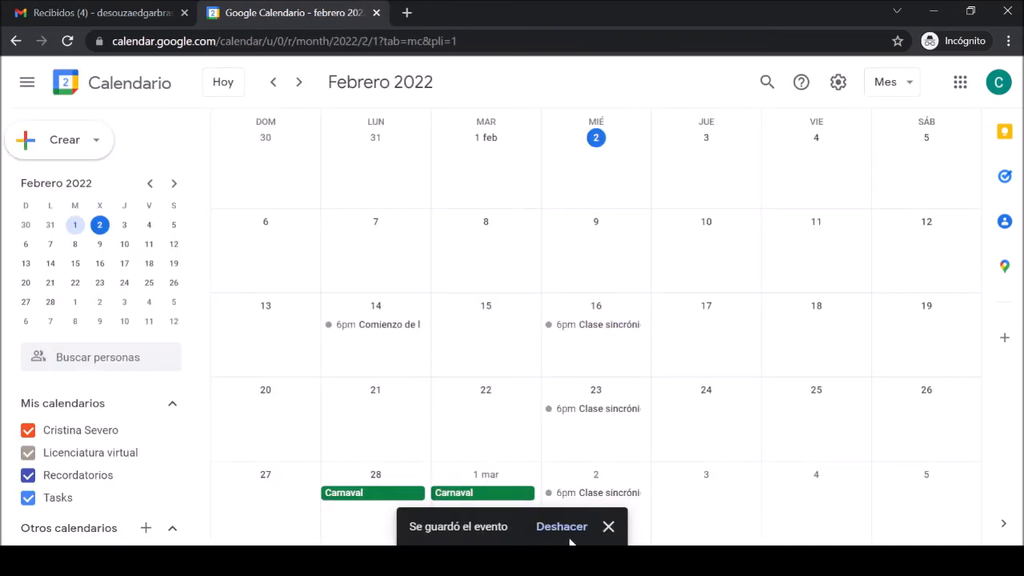
click(608, 528)
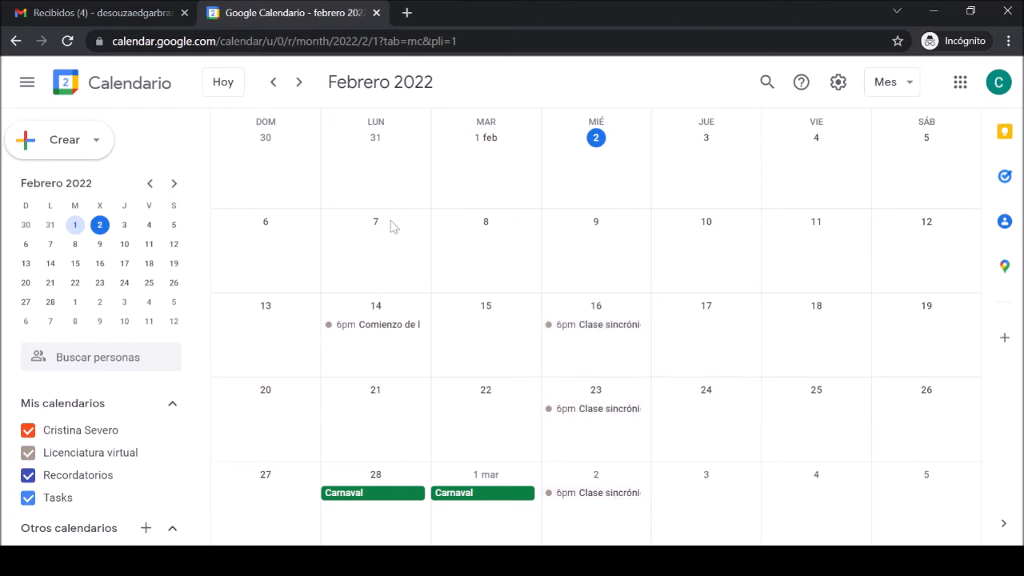
click(298, 83)
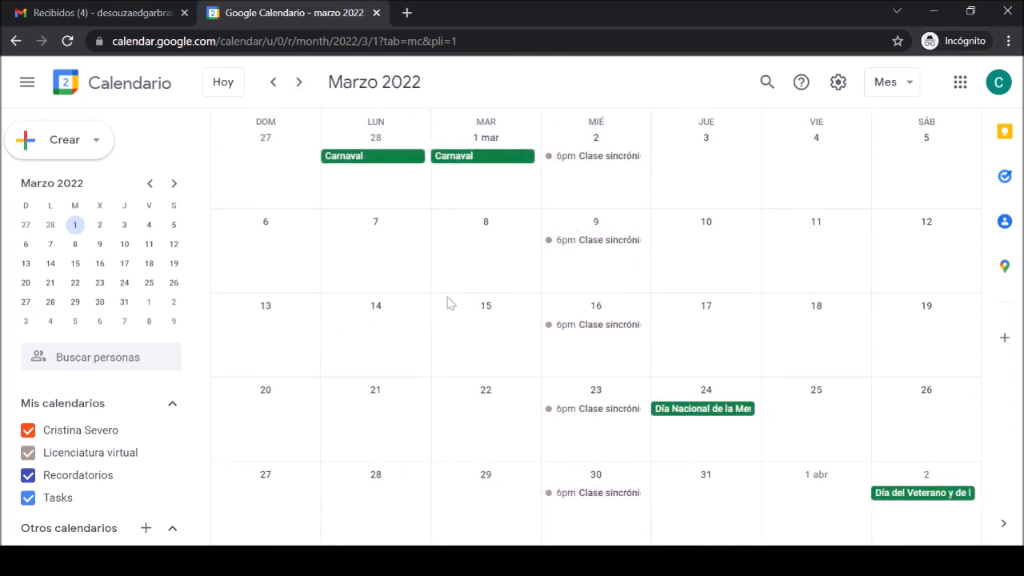
click(299, 83)
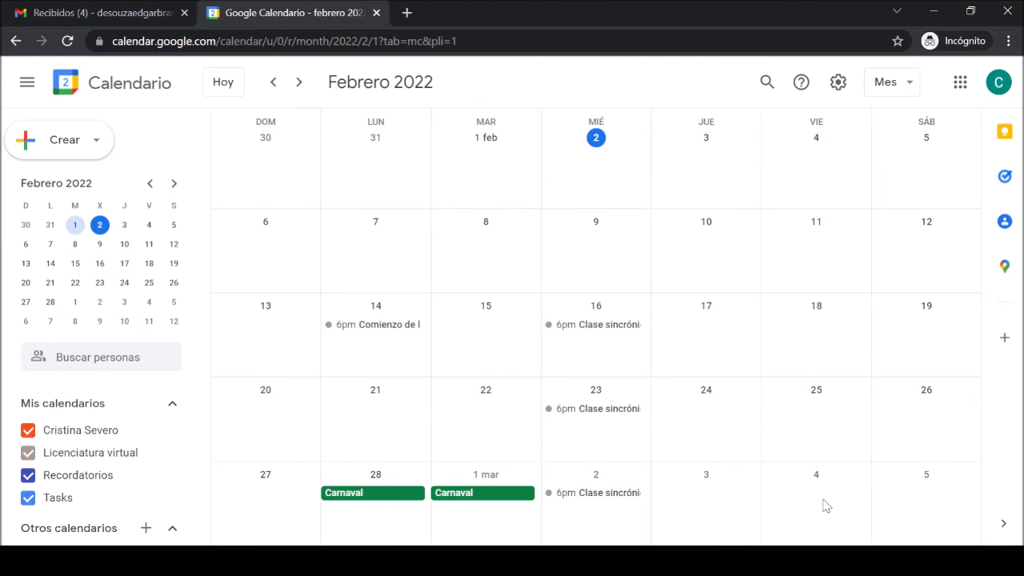
Start a new all-day event on 4 March 2022 and title it "Entrega de primer trabajo práctico".
click(823, 505)
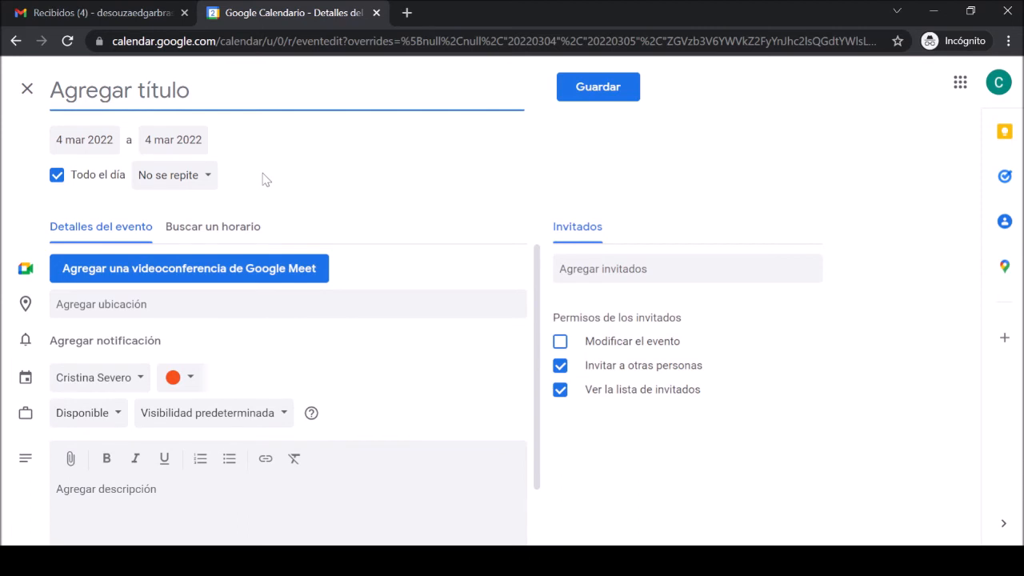
text(Entrega de pri)
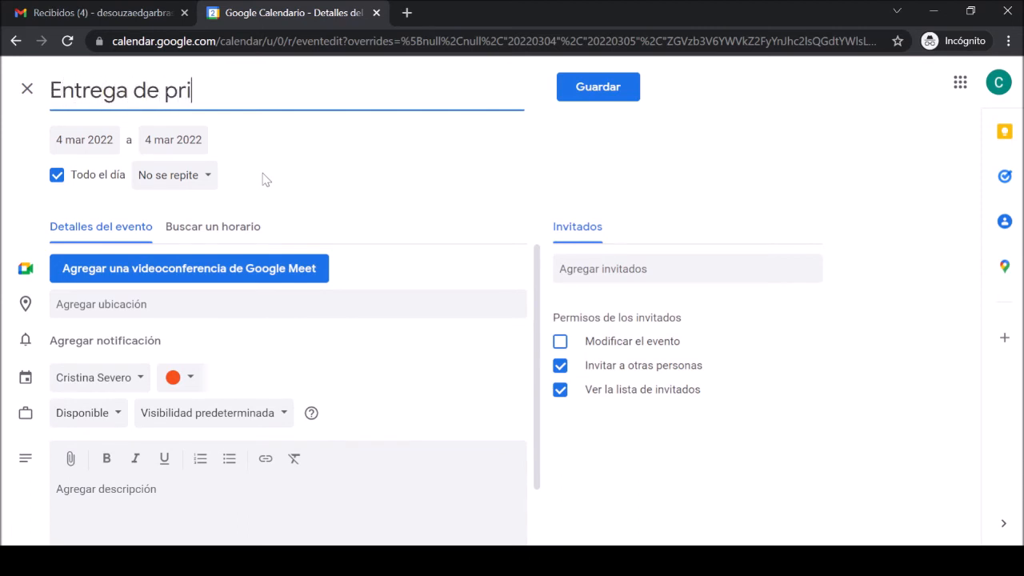
text(mer tra)
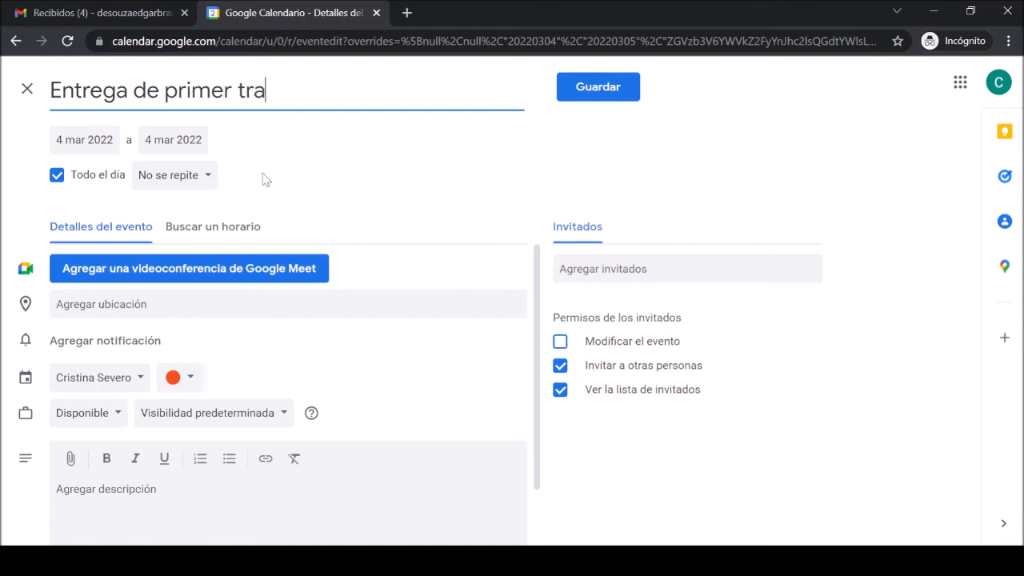
text(bajo práctico)
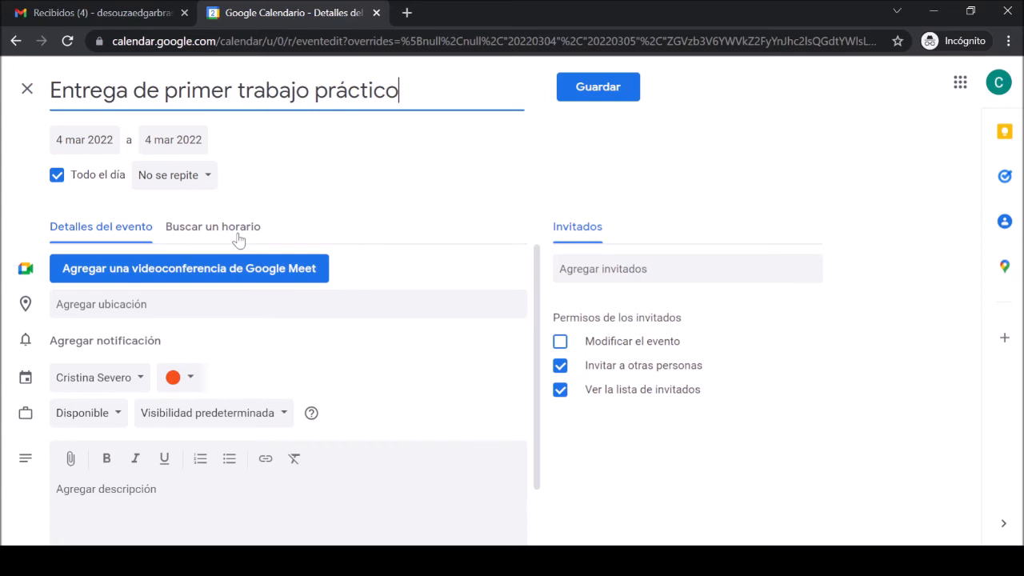
Assign the assignment event to the Licenciatura virtual calendar and save it.
click(140, 379)
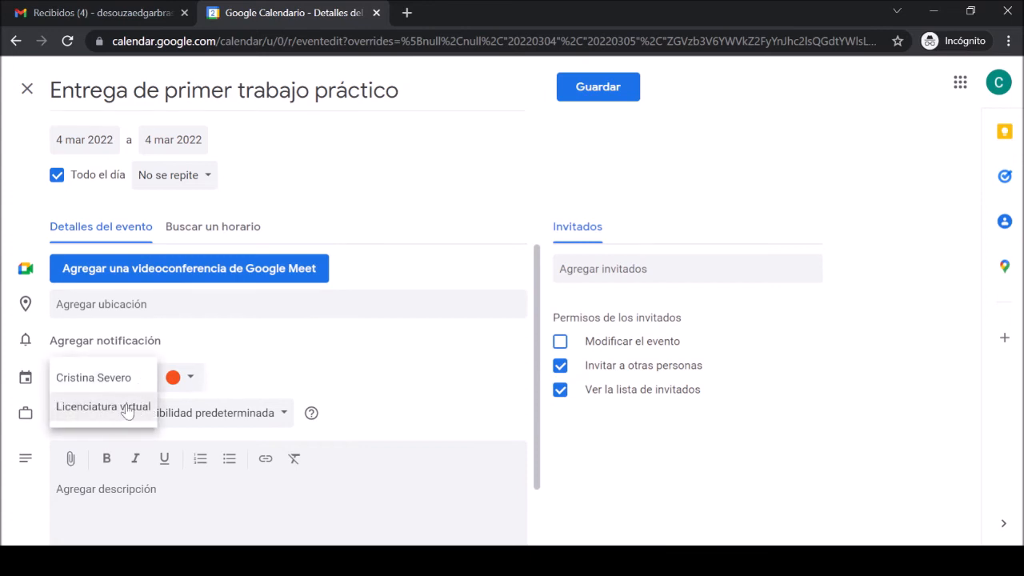
click(127, 408)
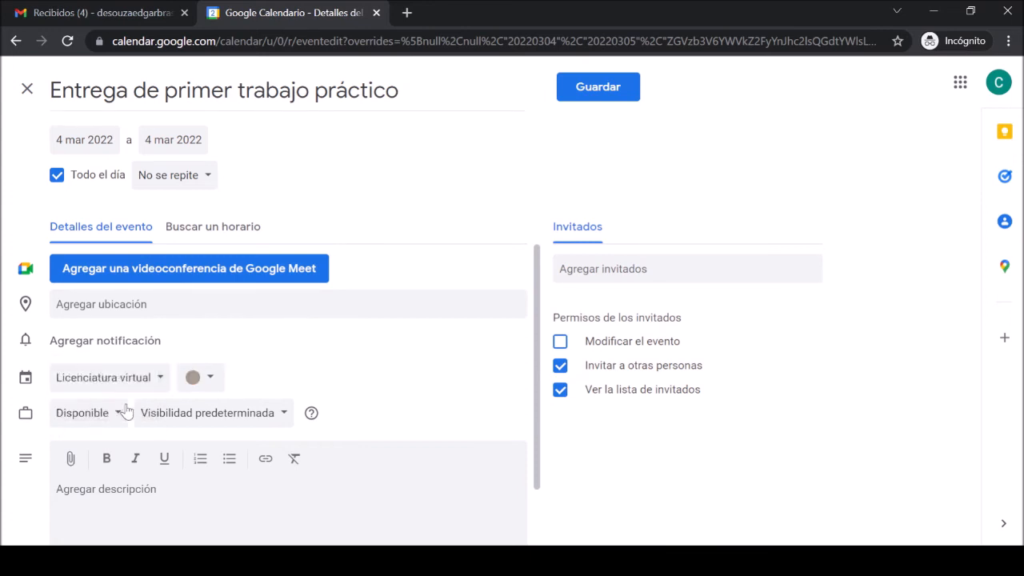
scroll(126, 411, down, 1)
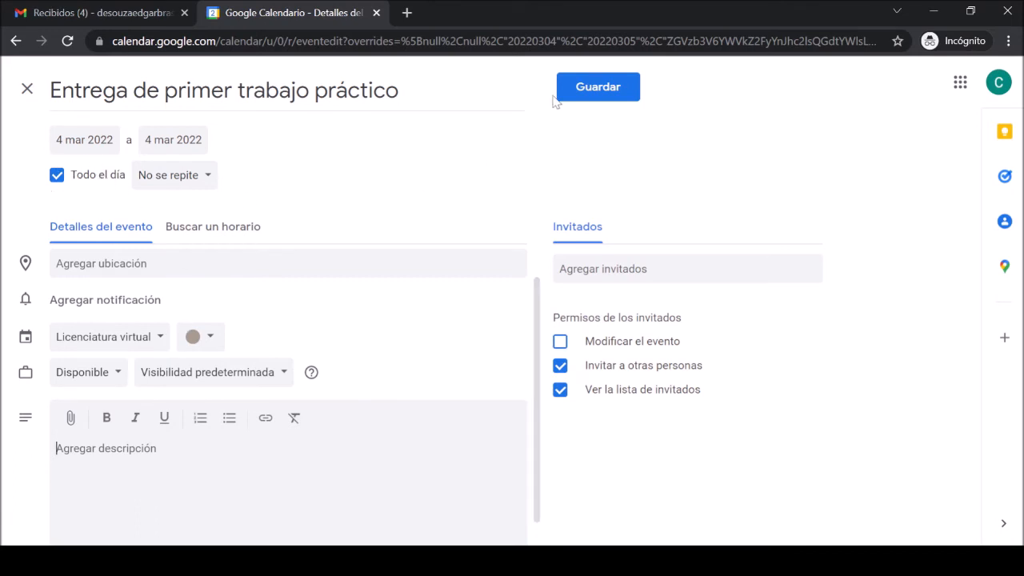
click(582, 95)
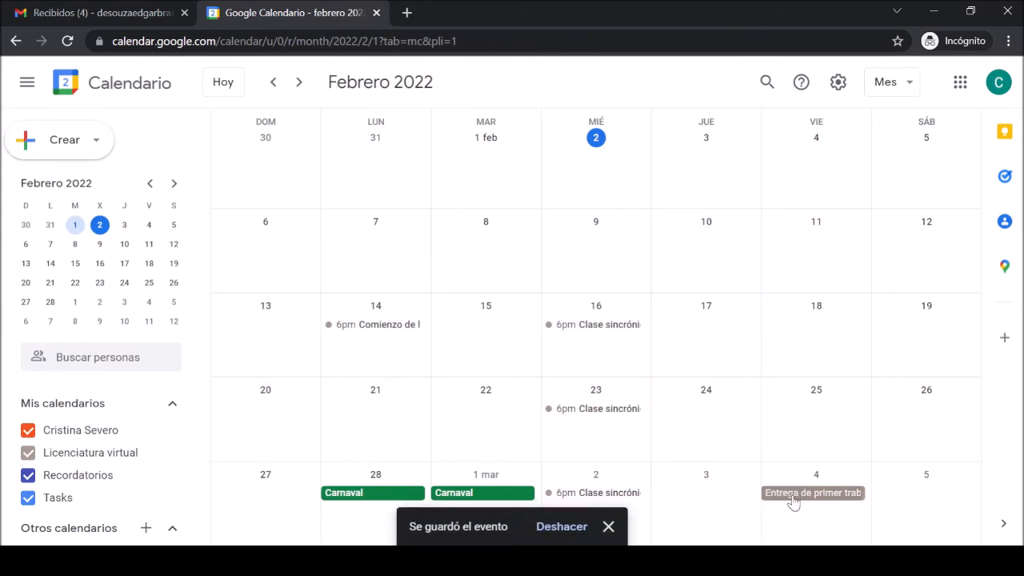
View the details and additional options of the Entrega de primer trabajo práctico event, and close them.
click(846, 498)
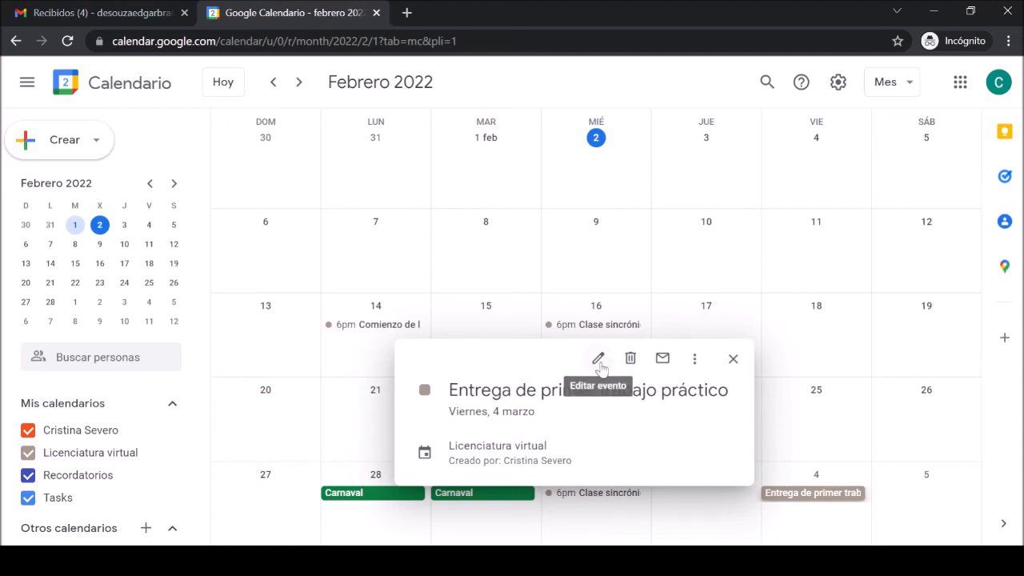
click(695, 360)
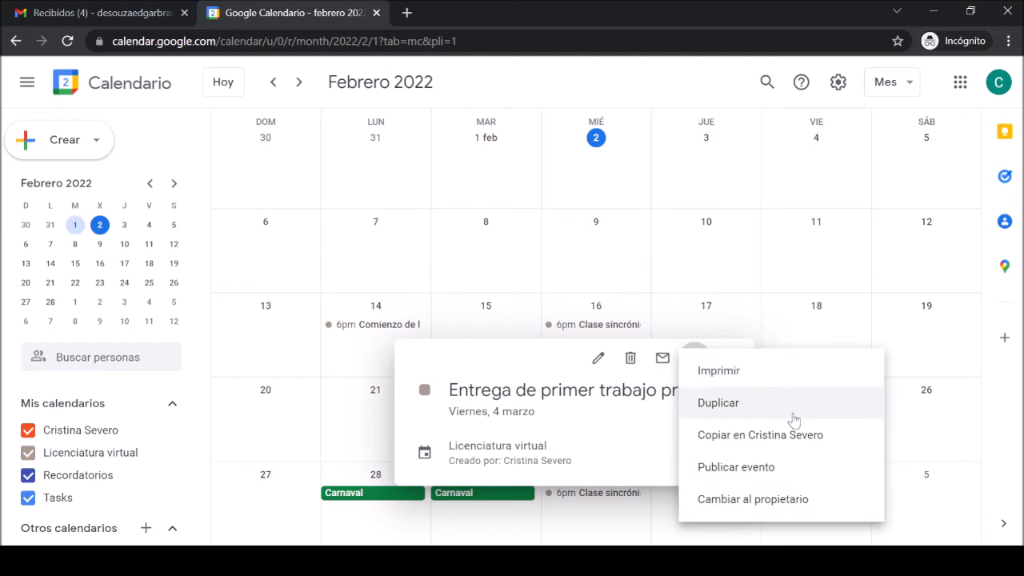
click(212, 490)
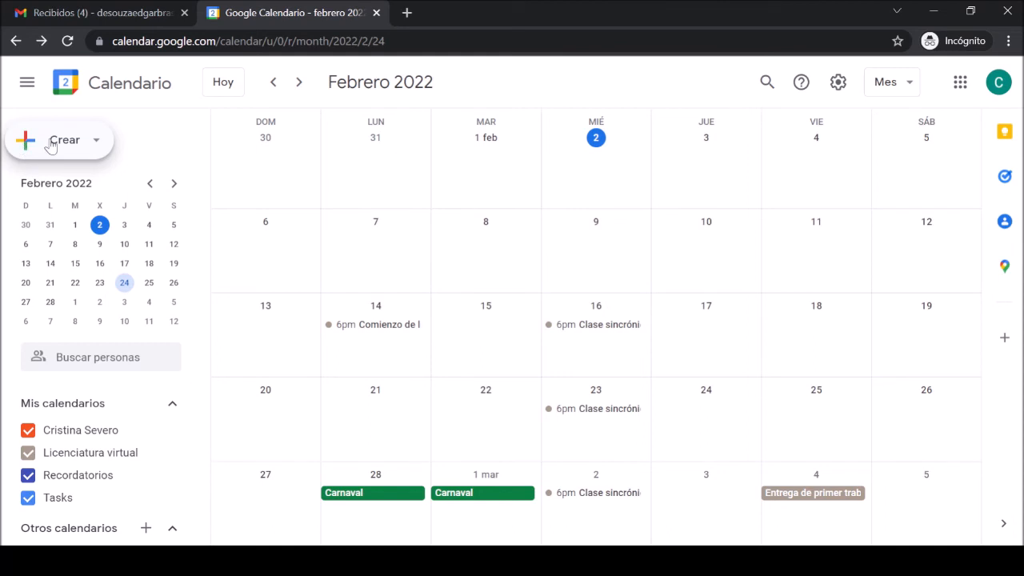
Create another event and title it "Entrega de trabajo parcial".
click(97, 141)
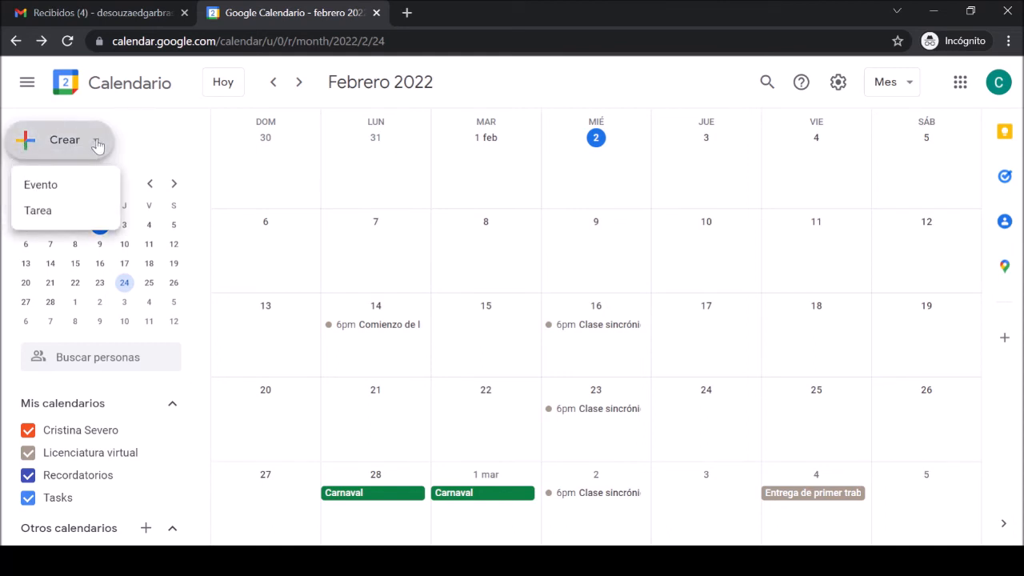
click(53, 185)
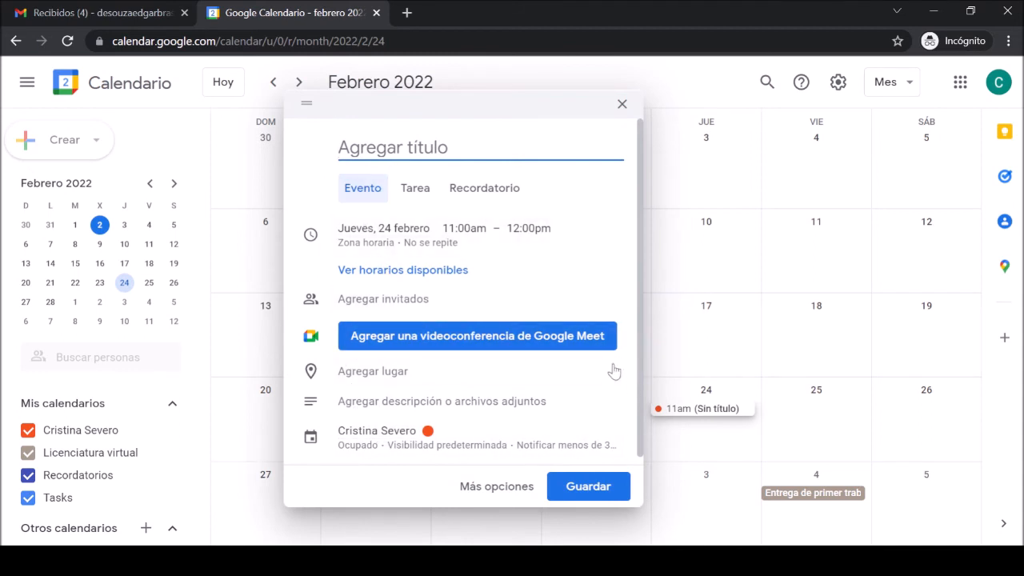
scroll(609, 373, down, 1)
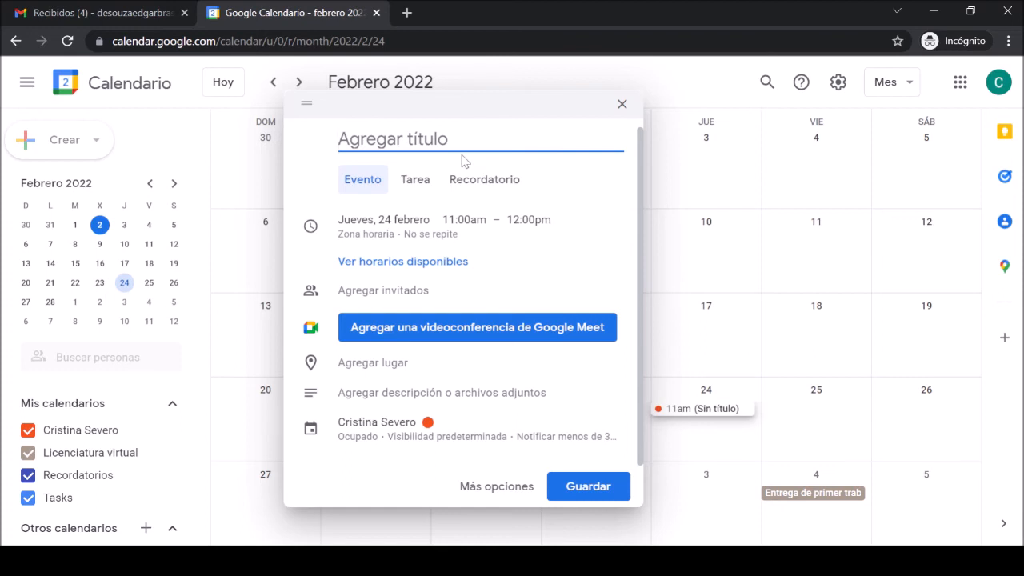
text(E)
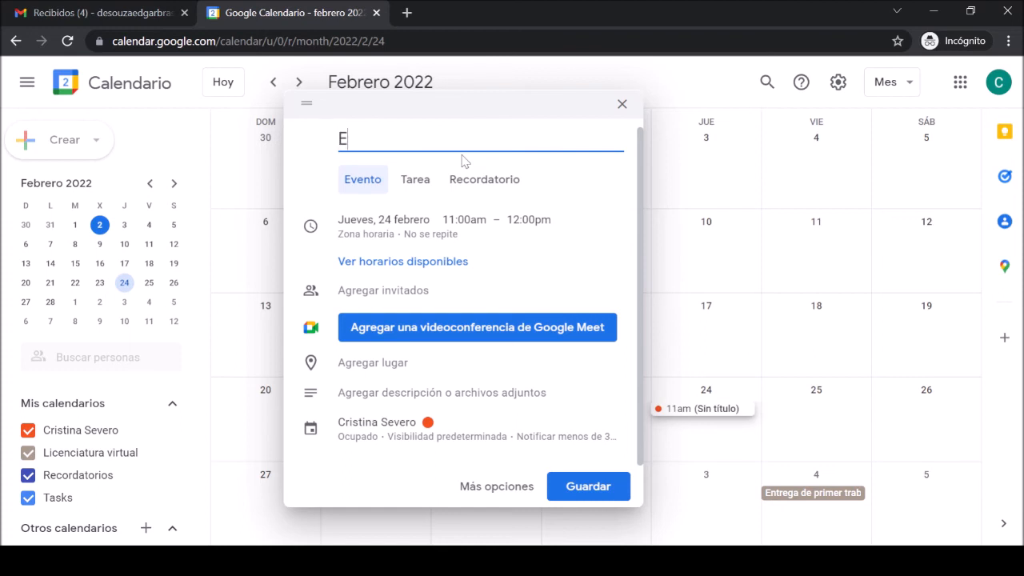
text(ntrega de)
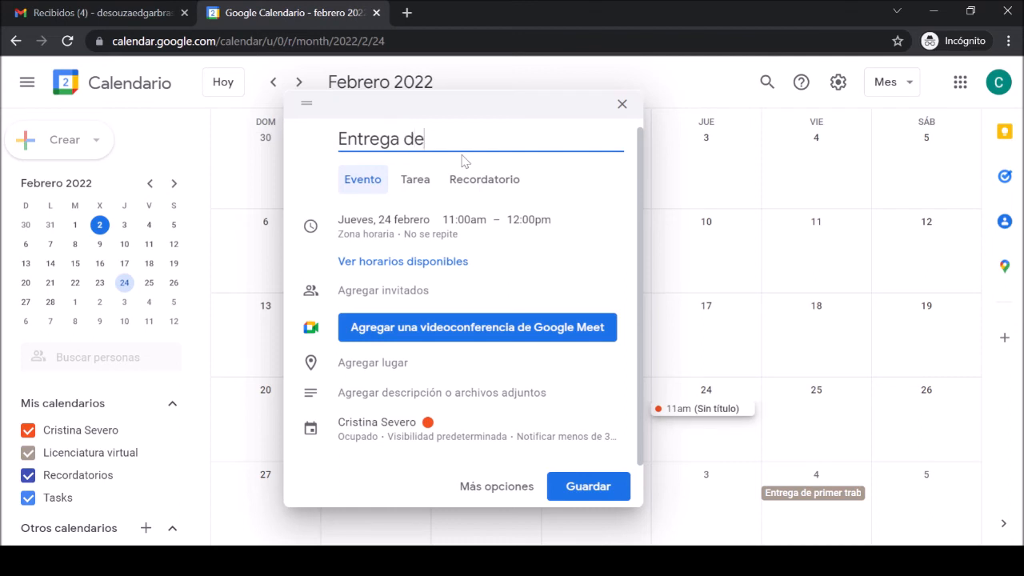
text( trabajo parcia)
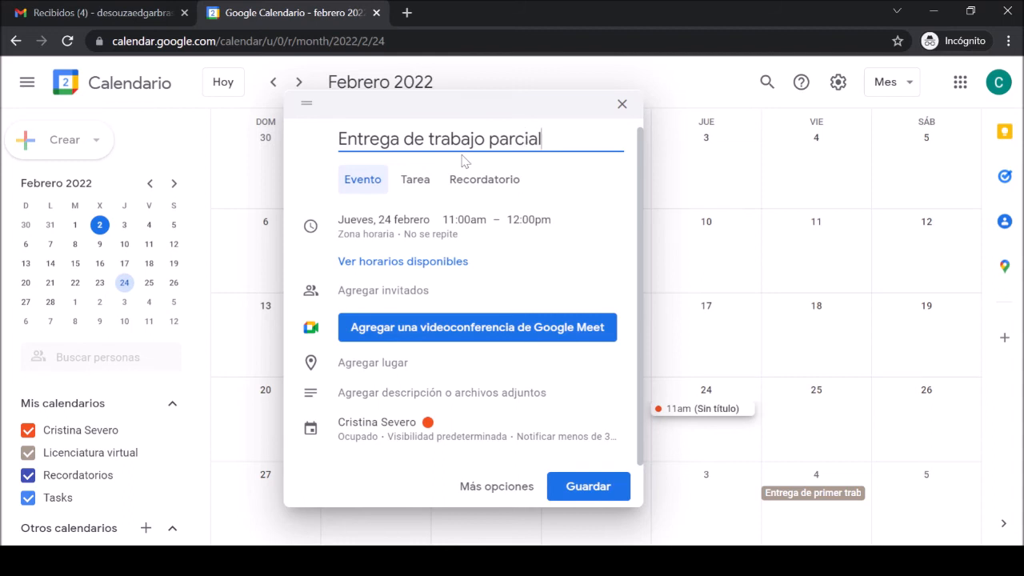
text(l)
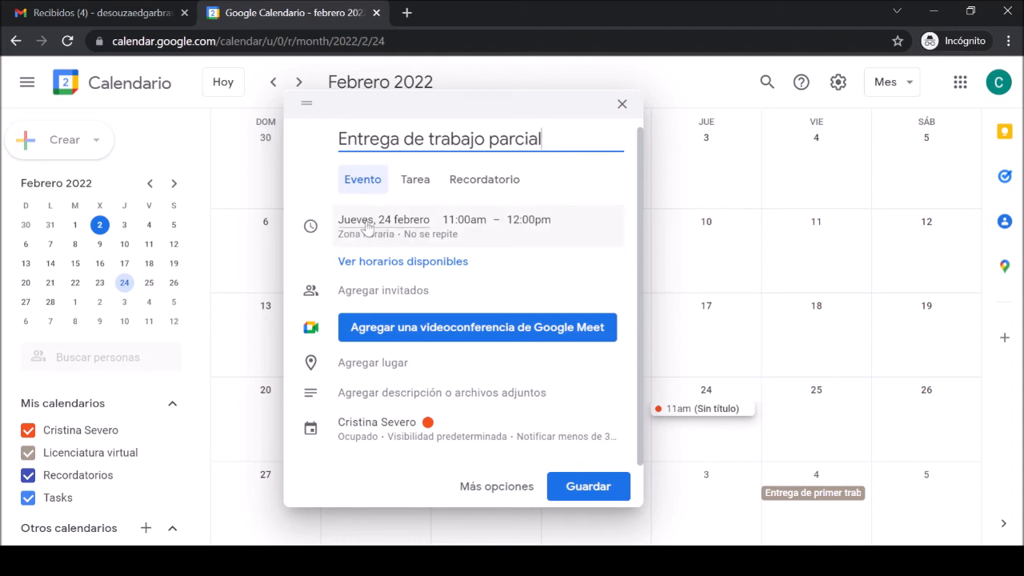
Schedule the Entrega de trabajo parcial event for Friday 25 February from 12:00pm to 9:00pm.
click(366, 227)
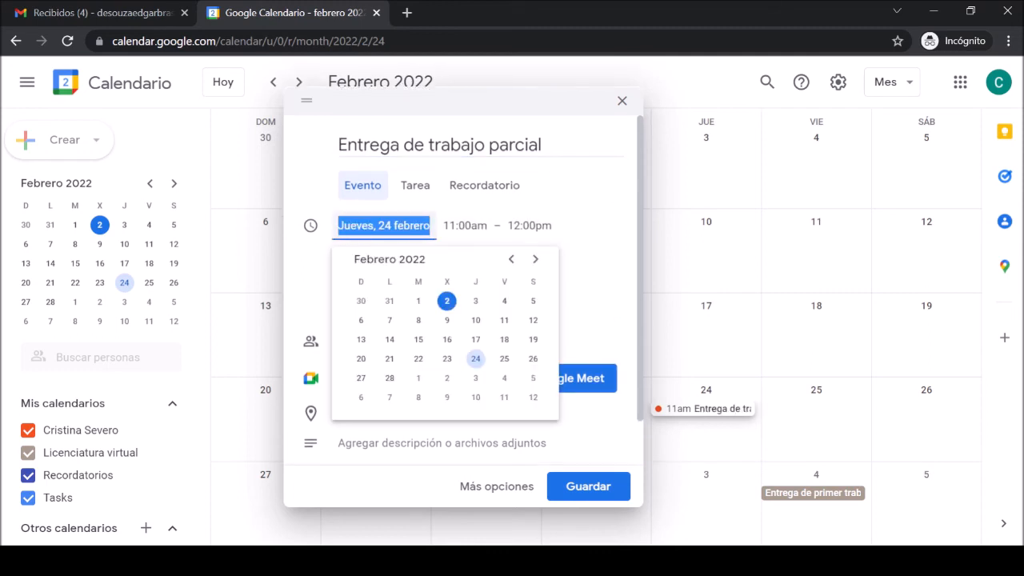
click(505, 361)
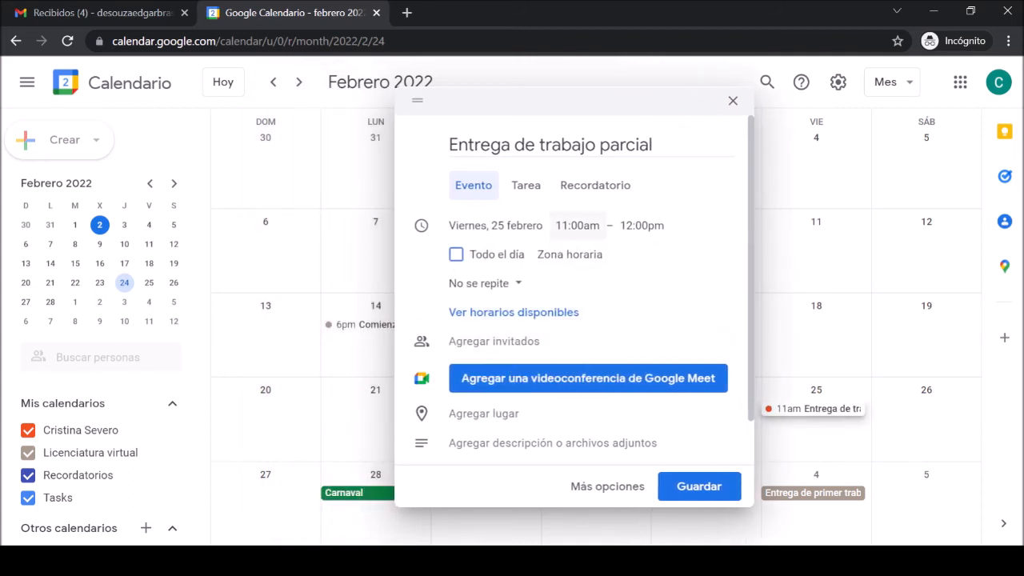
click(578, 225)
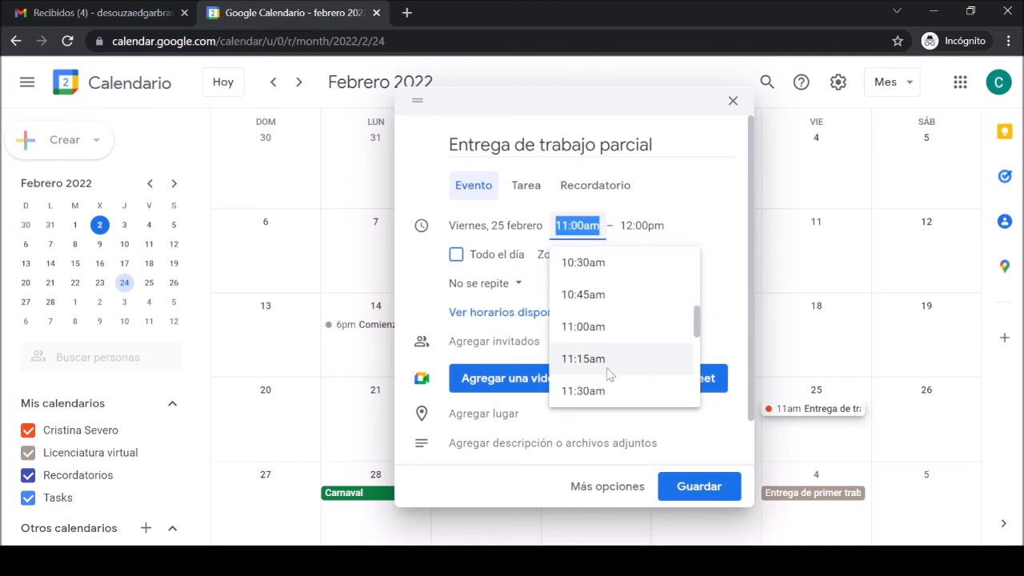
scroll(703, 344, down, 3)
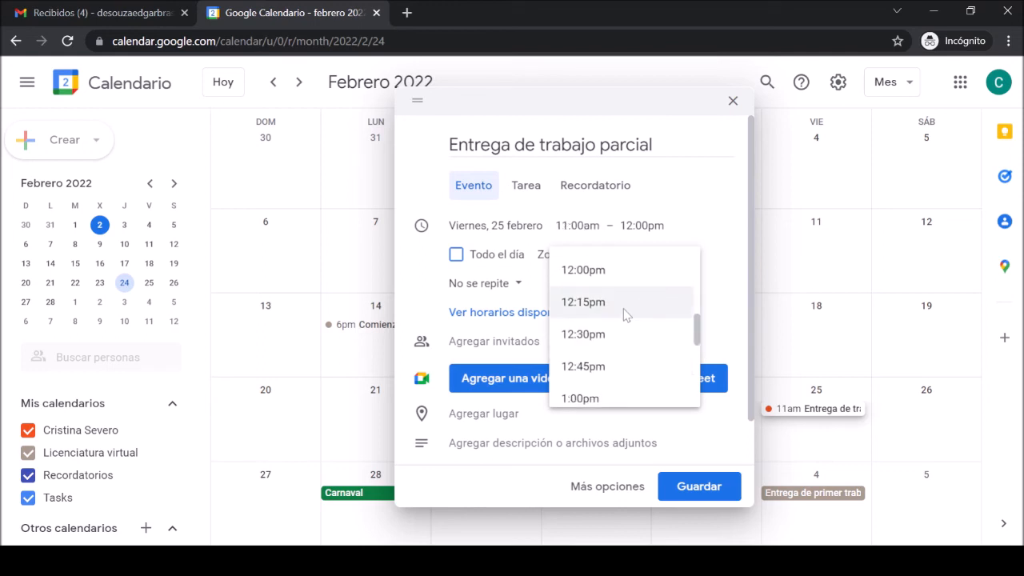
click(605, 272)
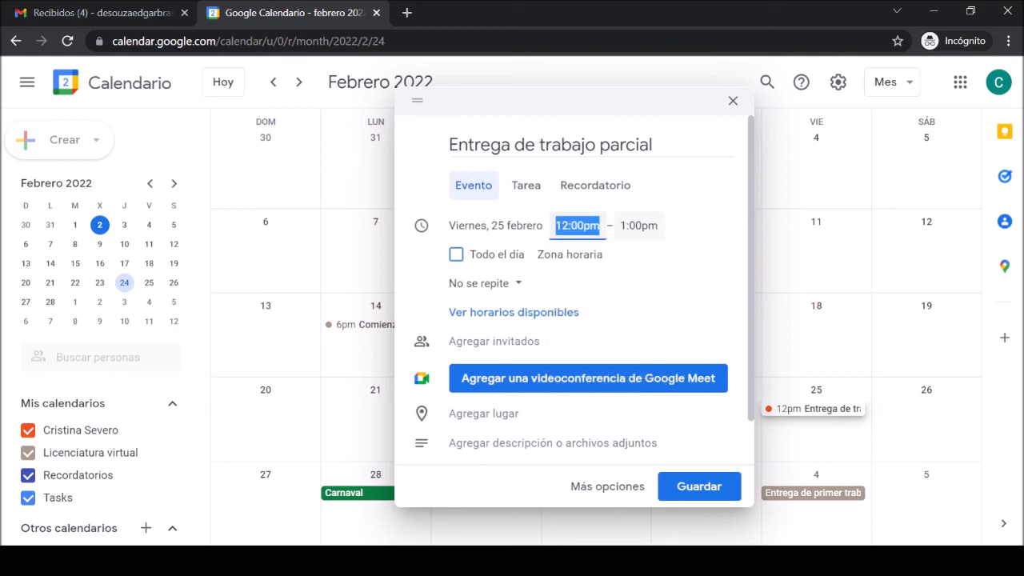
click(638, 225)
scroll(688, 352, down, 3)
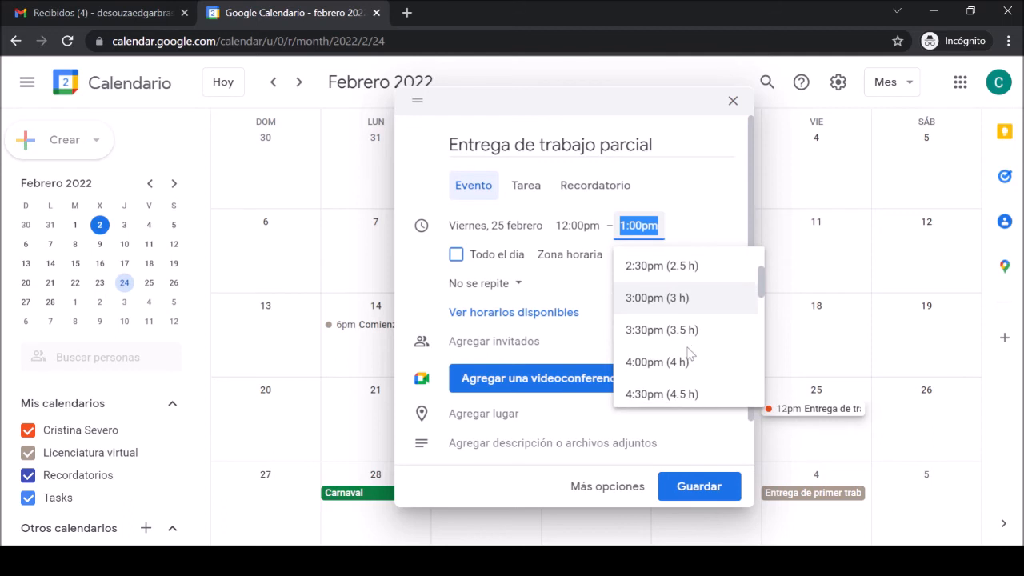
scroll(690, 354, down, 9)
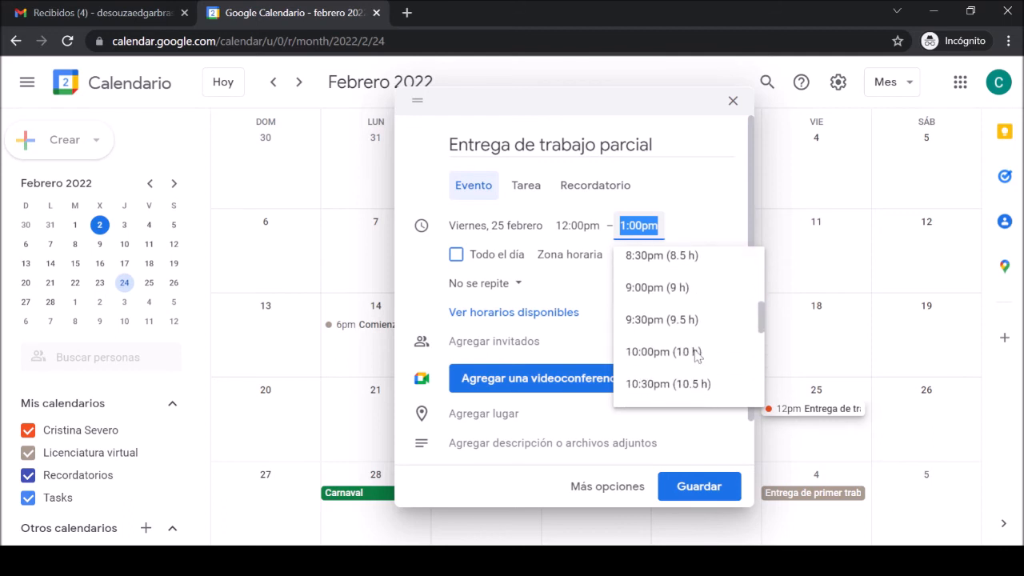
click(669, 286)
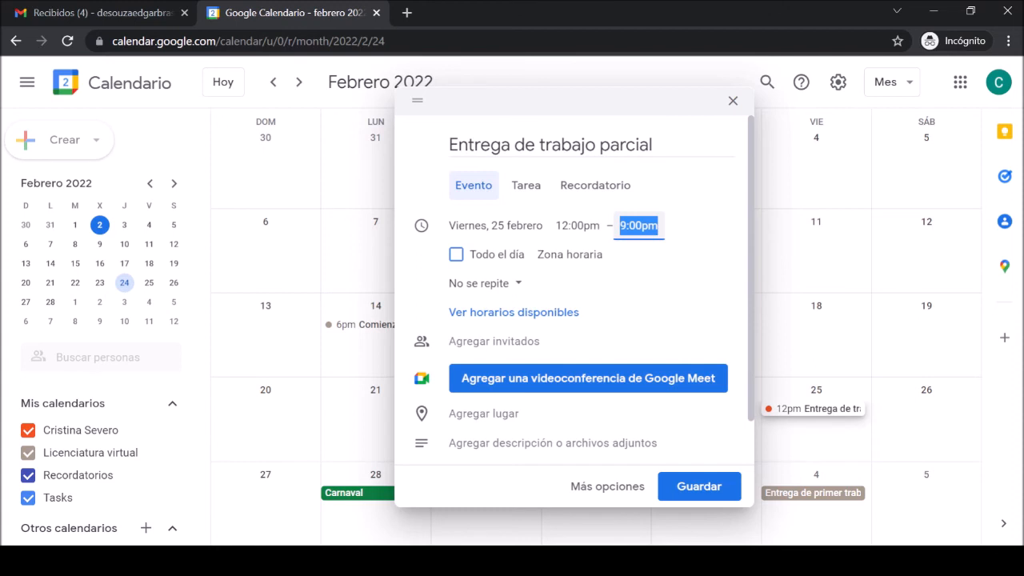
Assign the Entrega de trabajo parcial event to the Licenciatura virtual calendar and save it.
scroll(670, 355, down, 1)
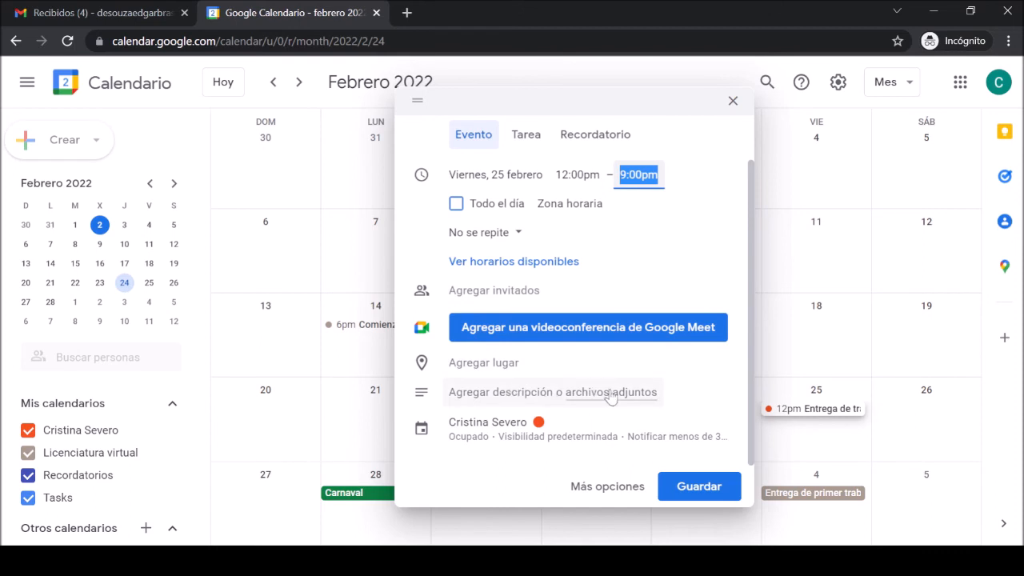
click(504, 424)
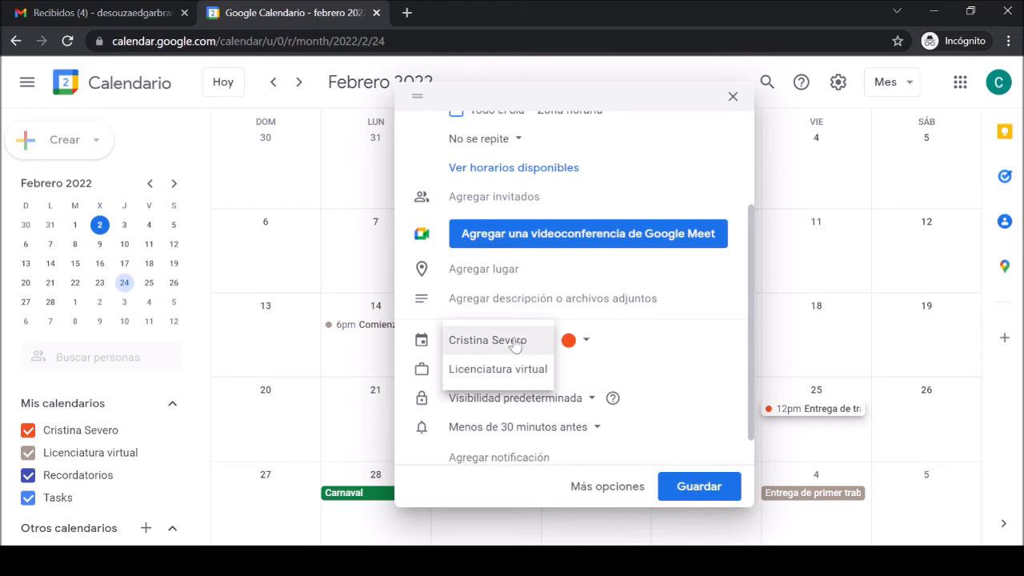
click(489, 373)
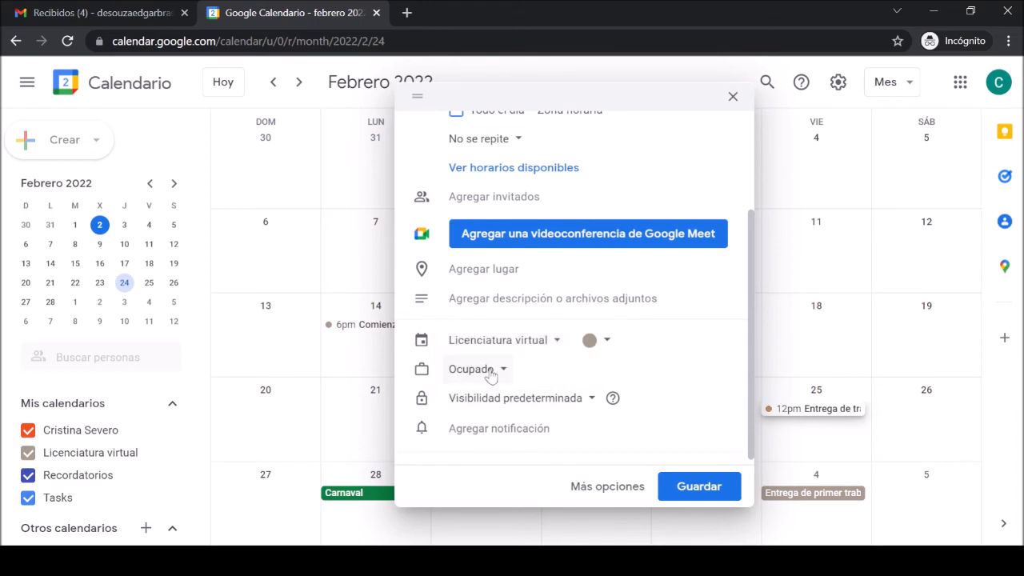
click(724, 493)
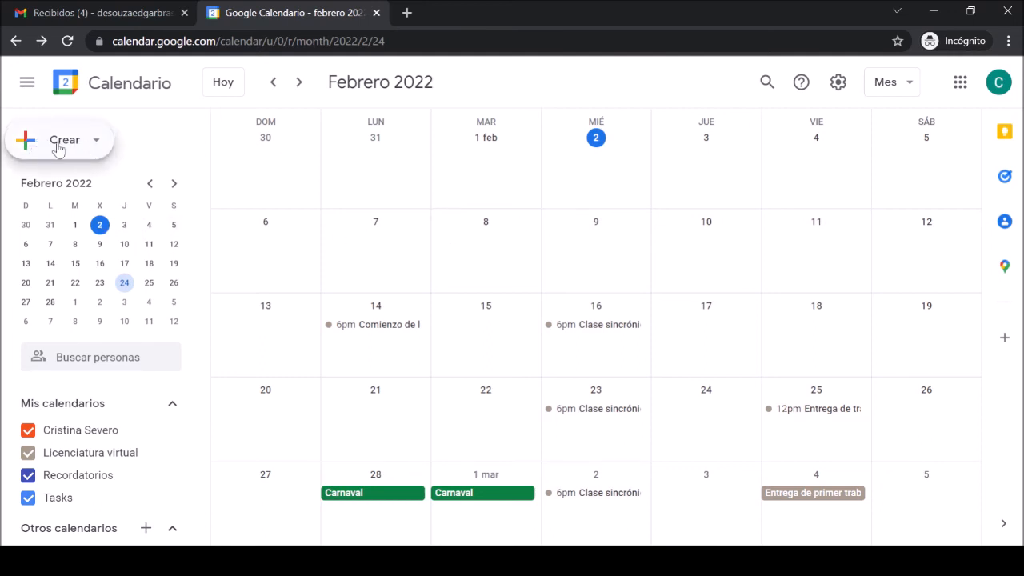
Create a task titled "Lectura de la Unidad 1", correcting the spelling of Unidad.
click(97, 144)
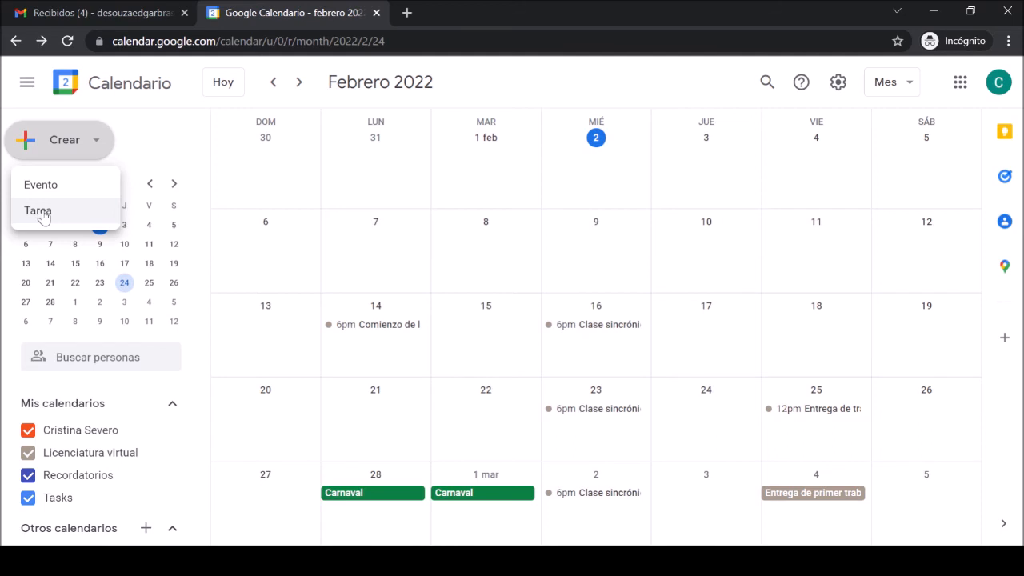
click(40, 212)
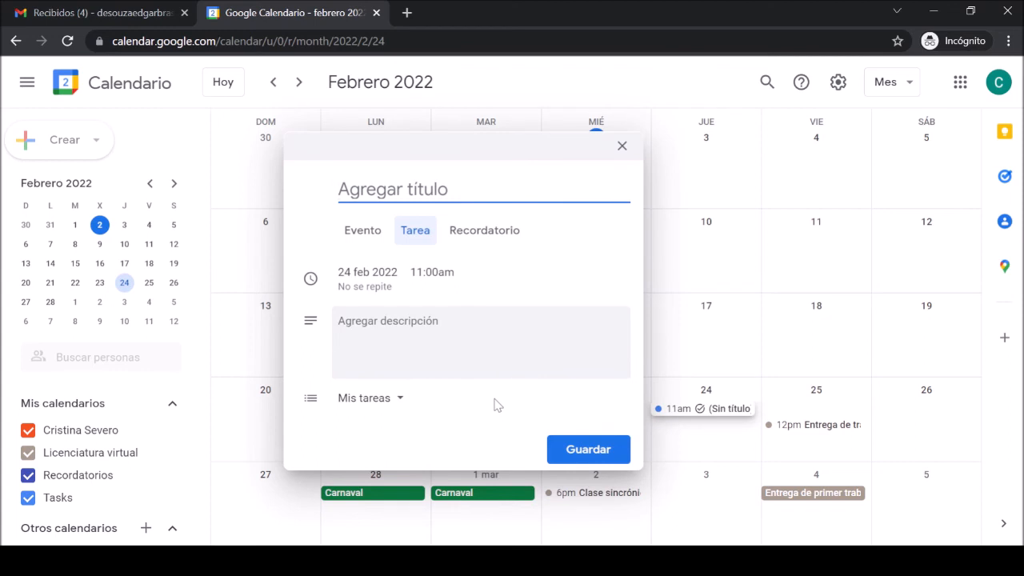
text(L)
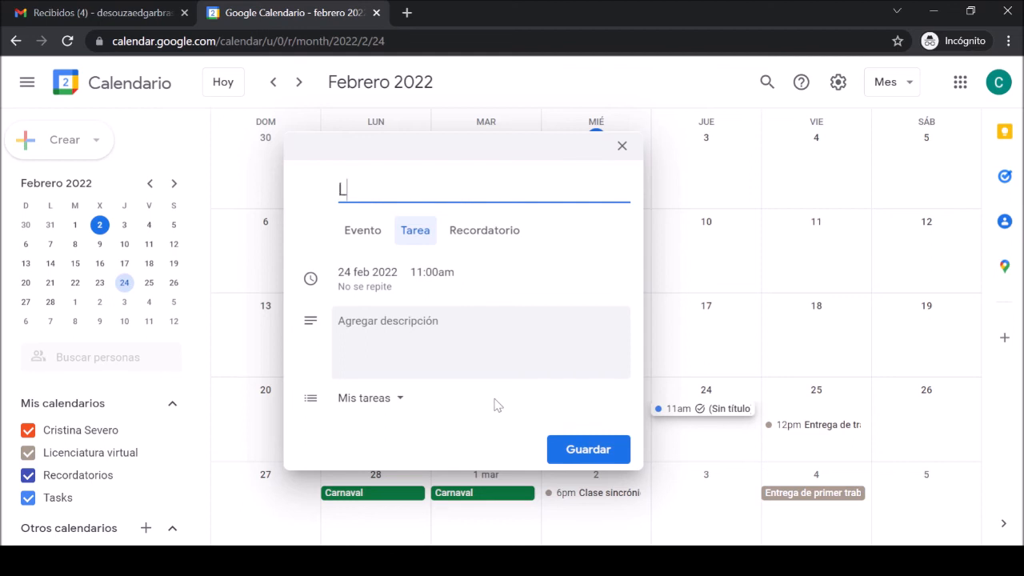
text(ectura d)
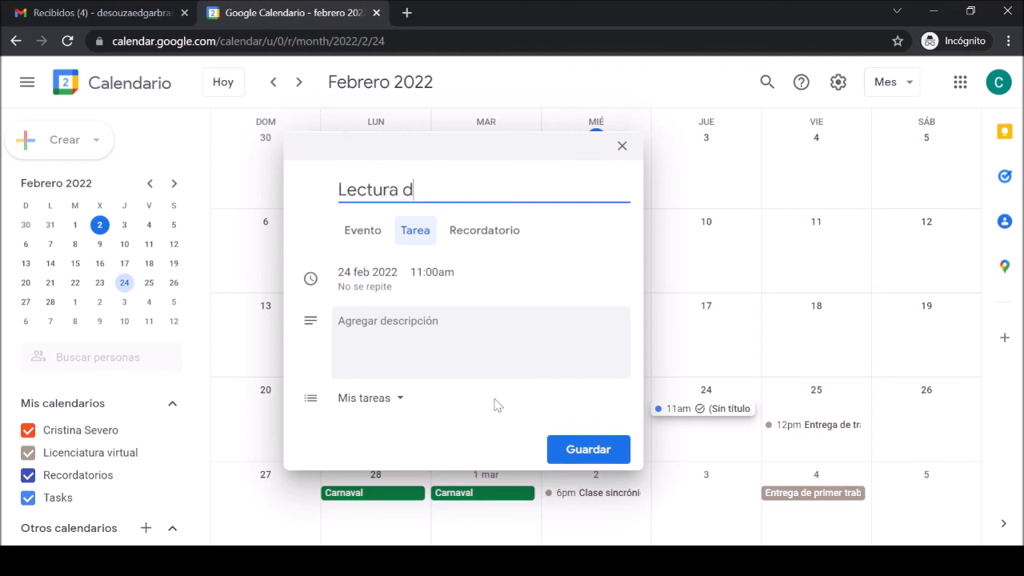
text(e la UNidad 1)
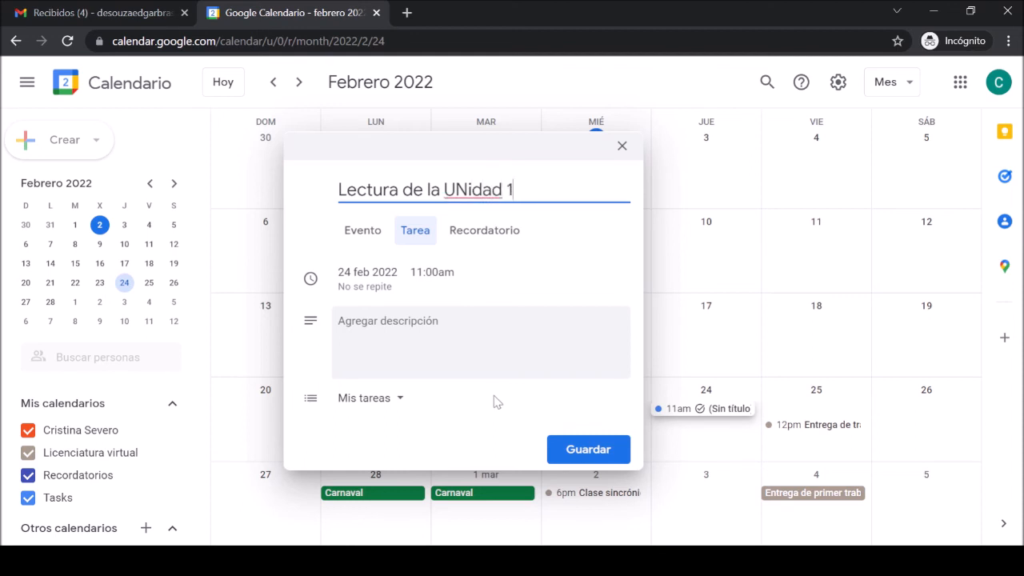
right_click(469, 190)
click(496, 207)
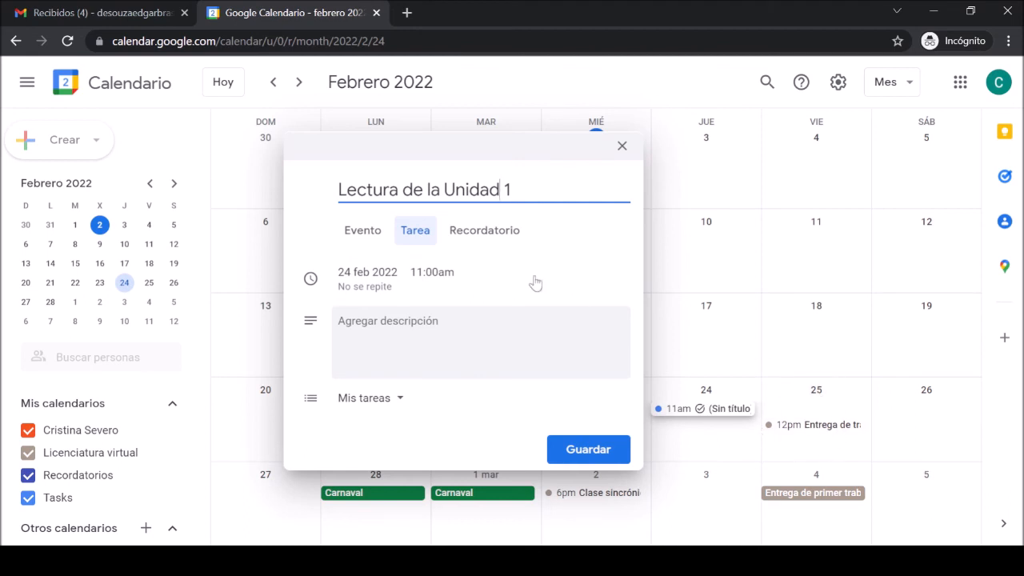
Schedule the Lectura de la Unidad 1 task as an all-day task on 18 February 2022 and save it.
click(360, 273)
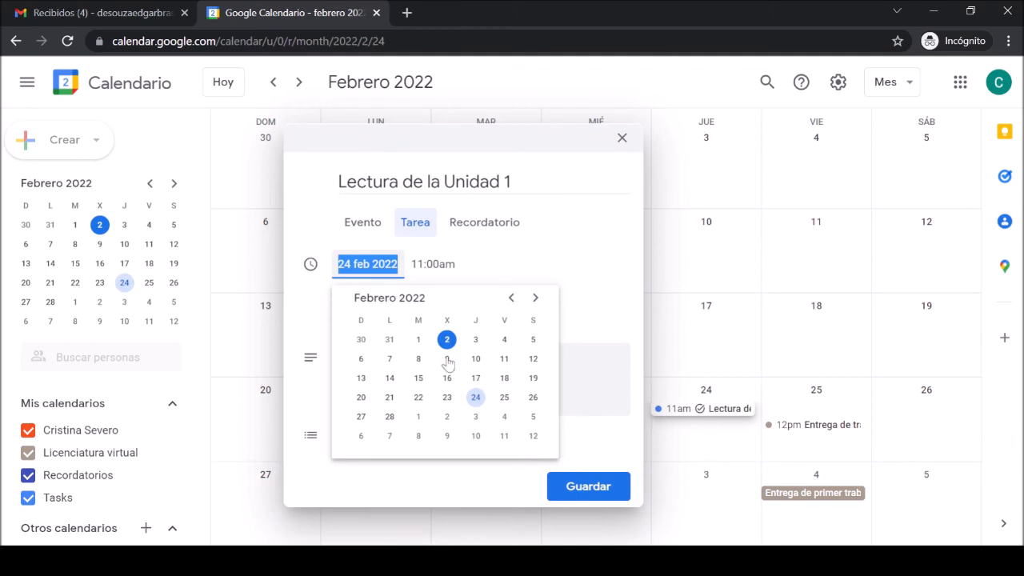
click(504, 379)
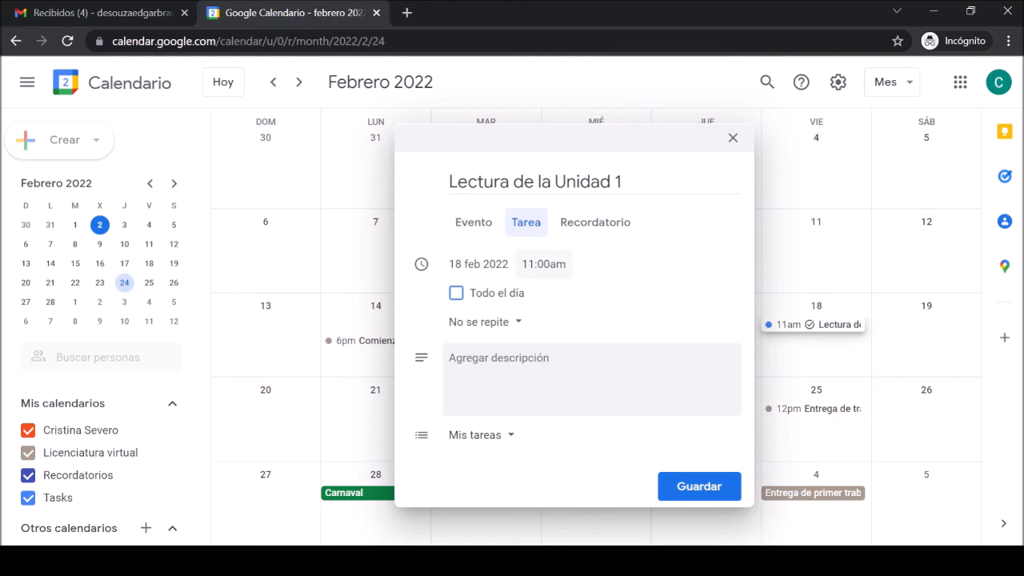
click(456, 294)
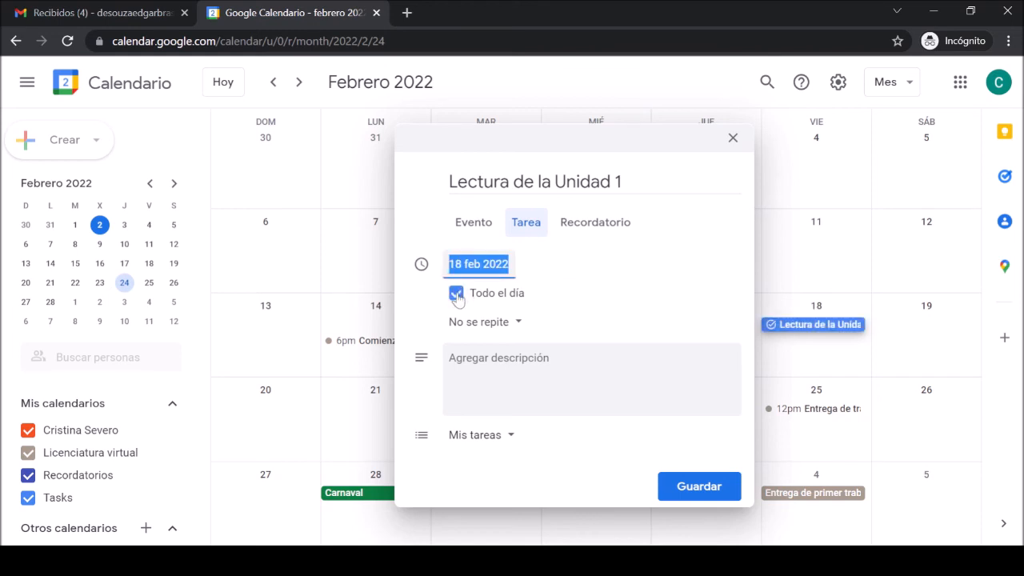
click(512, 357)
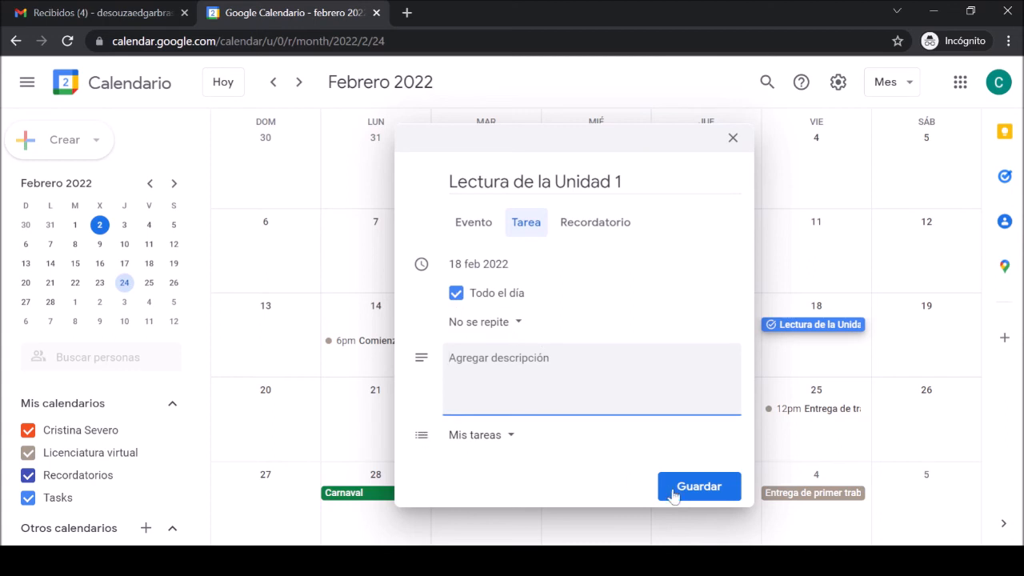
click(699, 486)
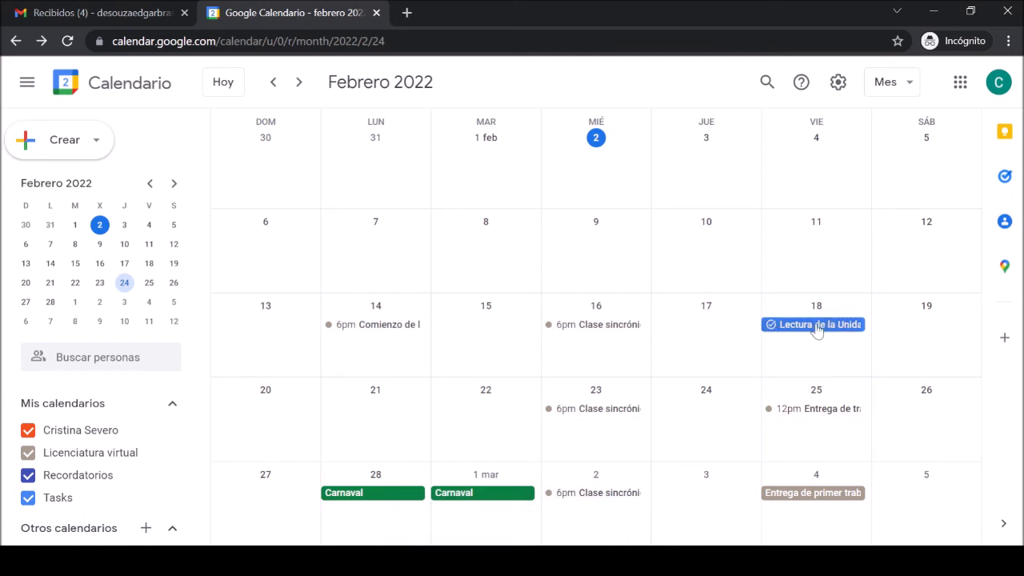
Mark the Lectura de la Unidad 1 task as completed and close its details.
click(817, 328)
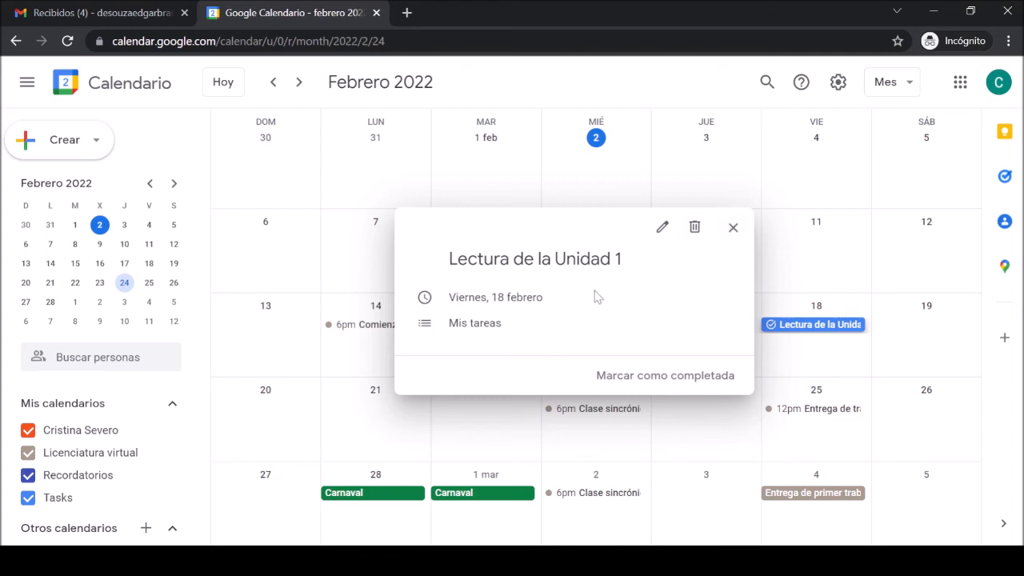
click(686, 376)
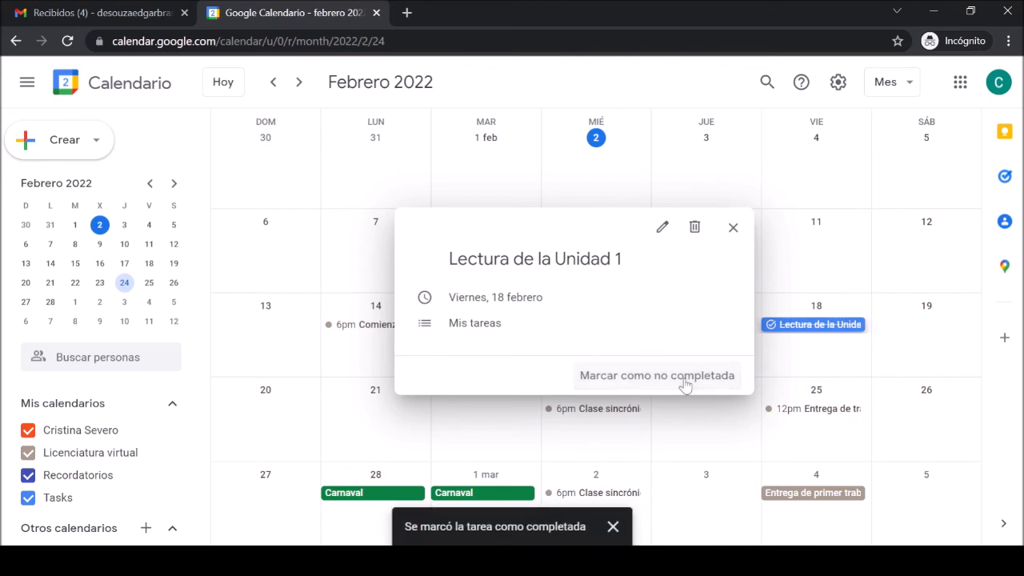
click(733, 228)
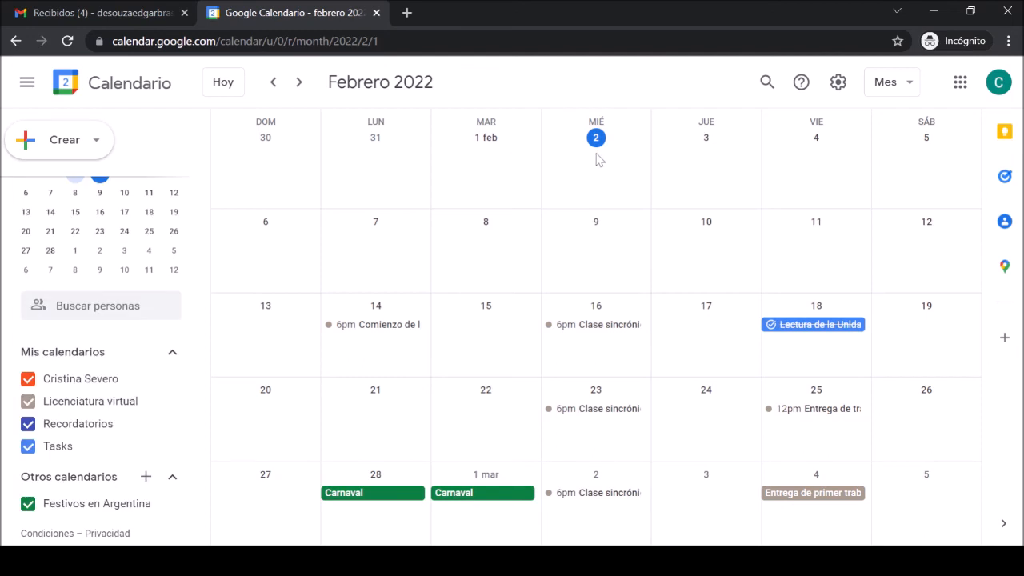
Switch to the Agenda view, show only the Licenciatura virtual calendar, and look through its list of events.
click(910, 88)
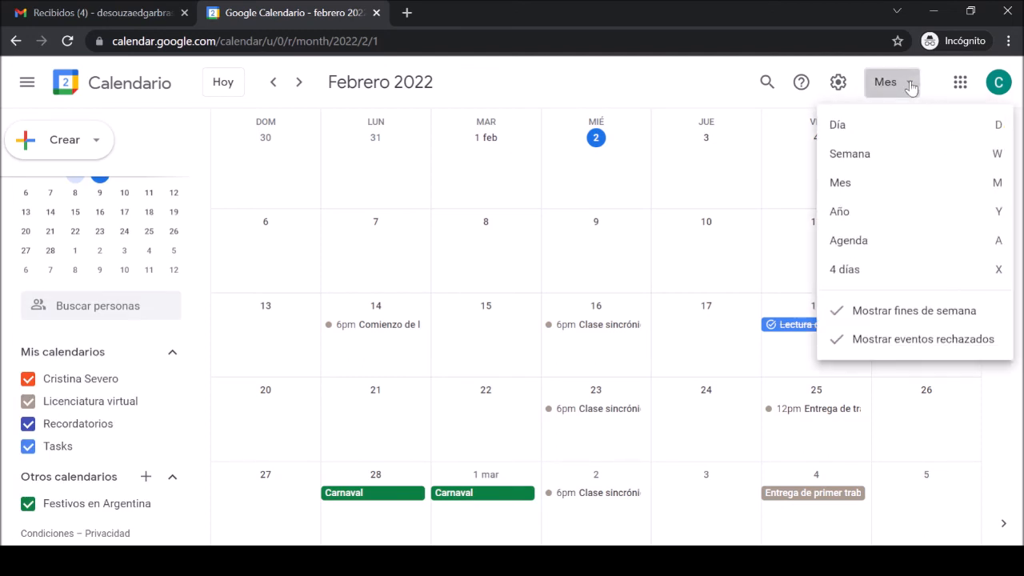
click(872, 247)
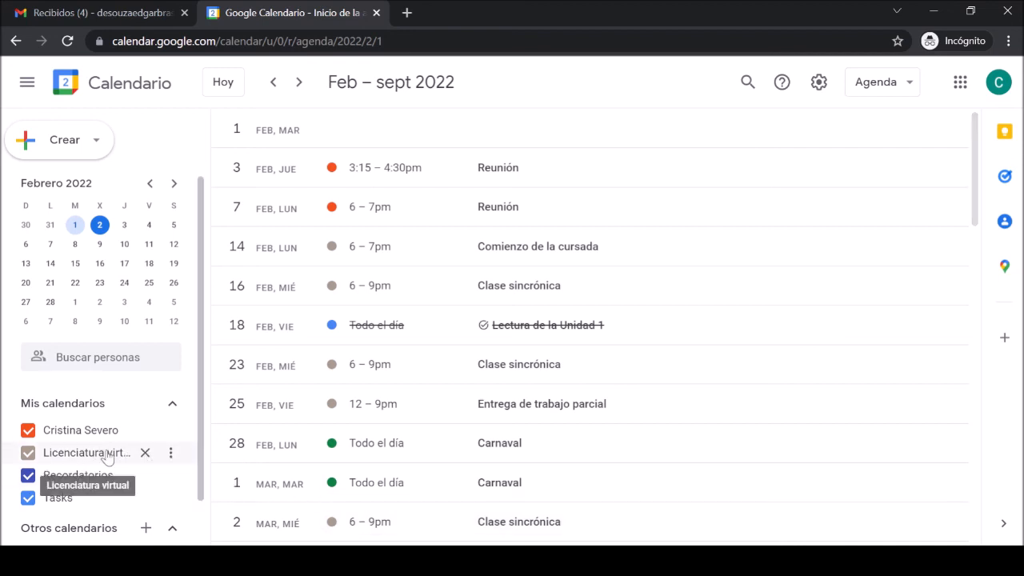
click(172, 457)
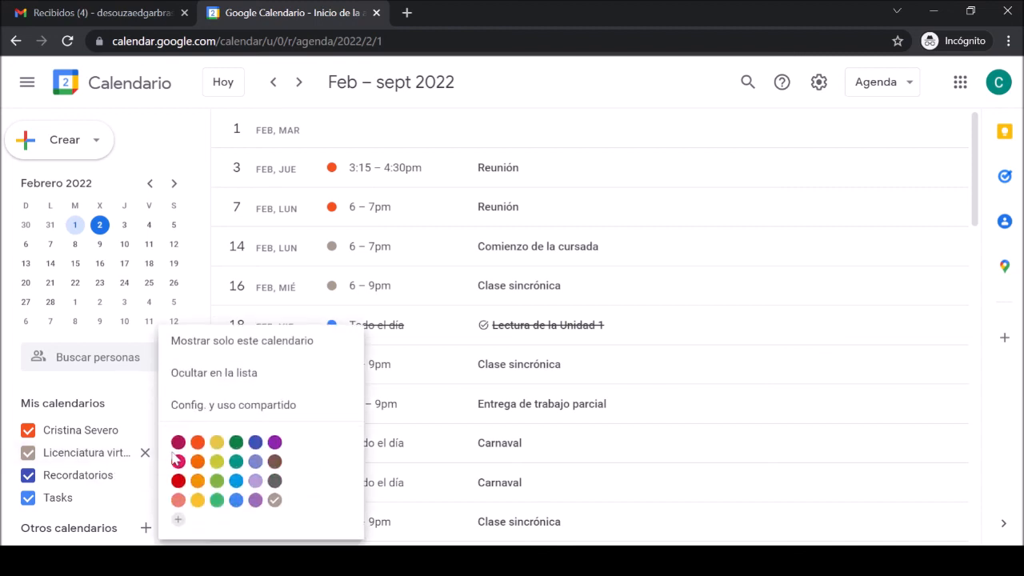
click(244, 344)
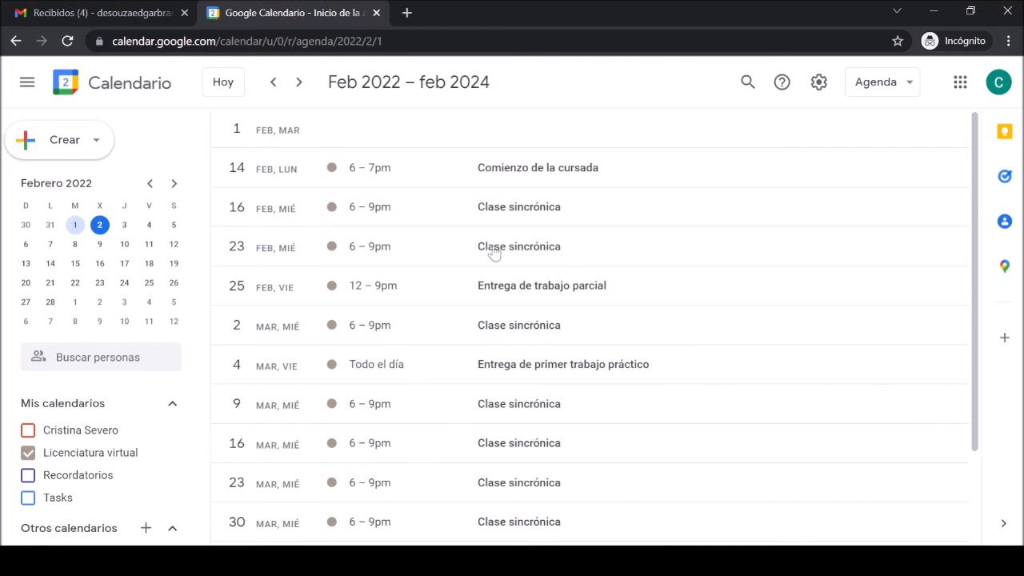
scroll(738, 411, down, 2)
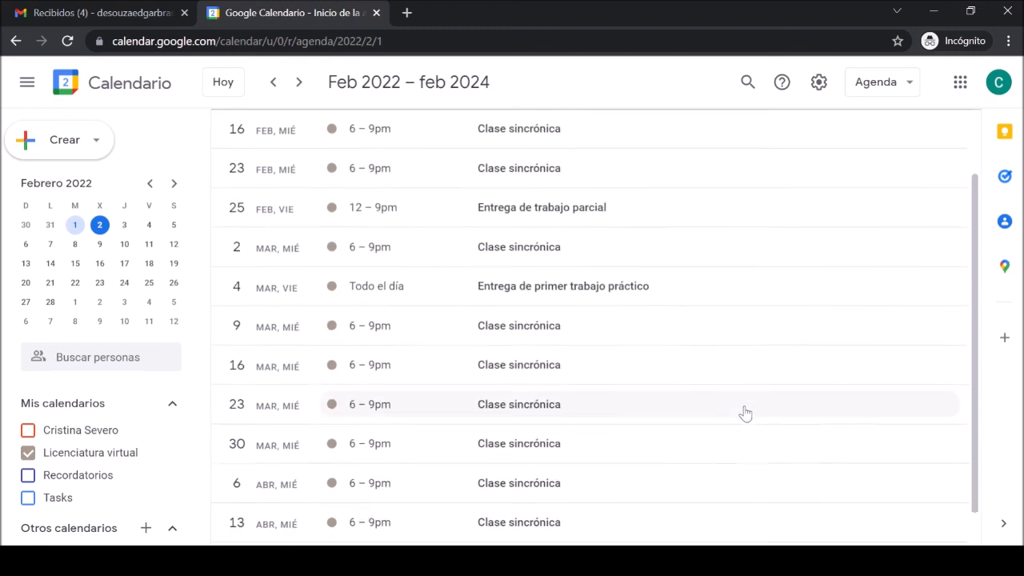
scroll(751, 419, down, 1)
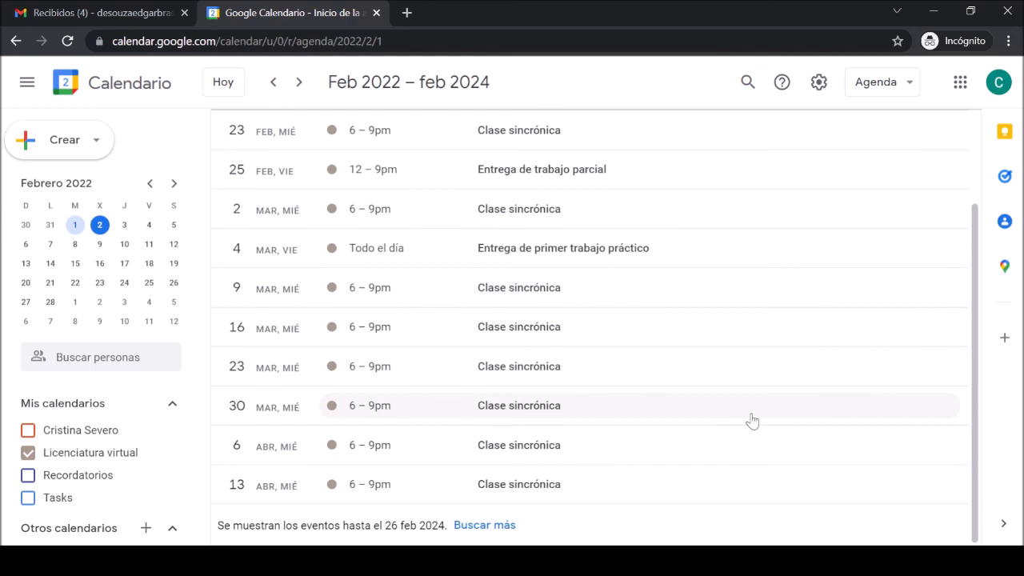
scroll(752, 421, up, 3)
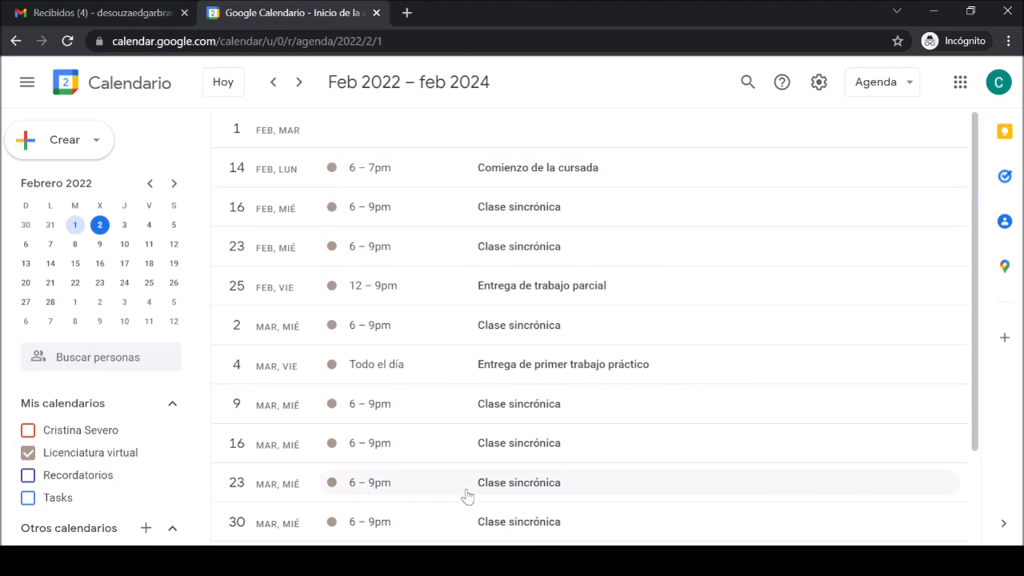
Show the personal, Recordatorios, Tasks and Festivos en Argentina calendars again alongside Licenciatura virtual.
click(28, 430)
click(28, 475)
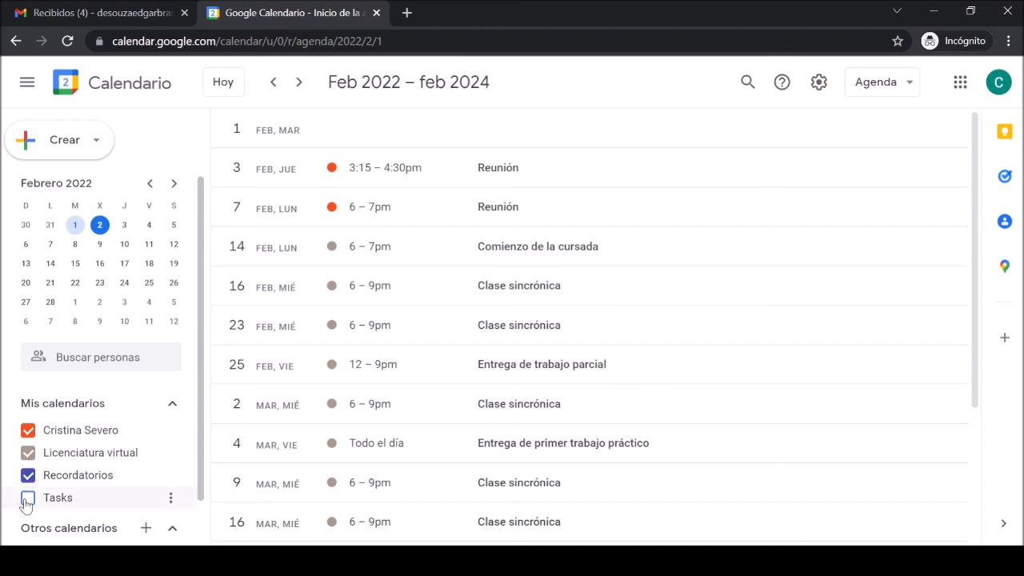
click(28, 498)
scroll(28, 504, down, 1)
click(28, 505)
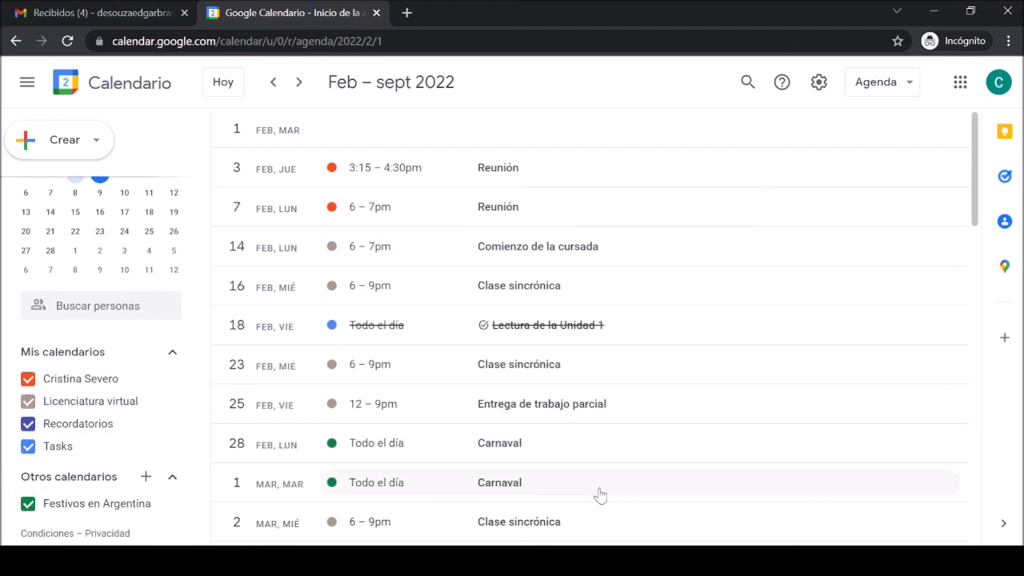
Switch the calendar to the Año view and look through the months of 2022.
click(910, 86)
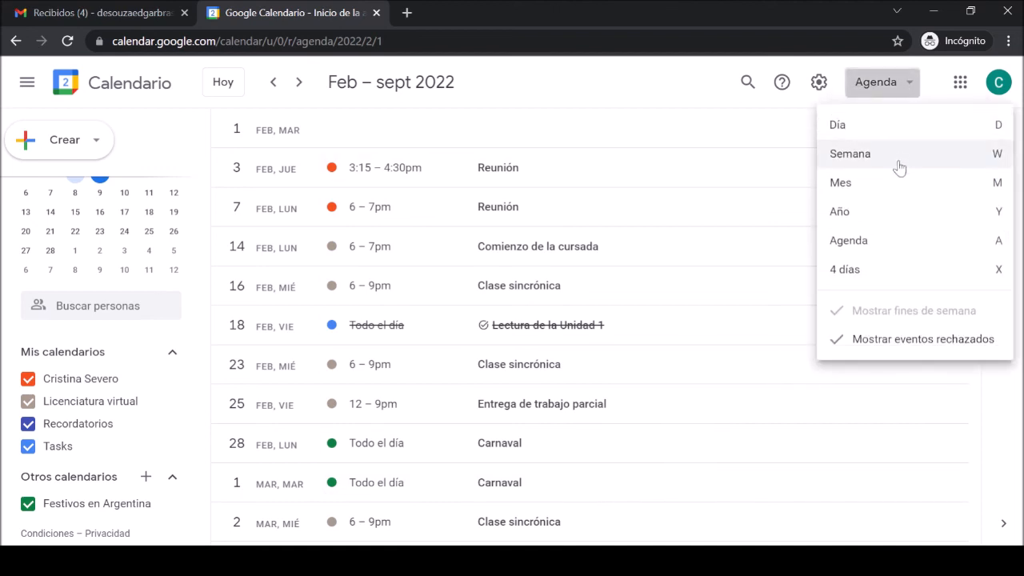
click(854, 218)
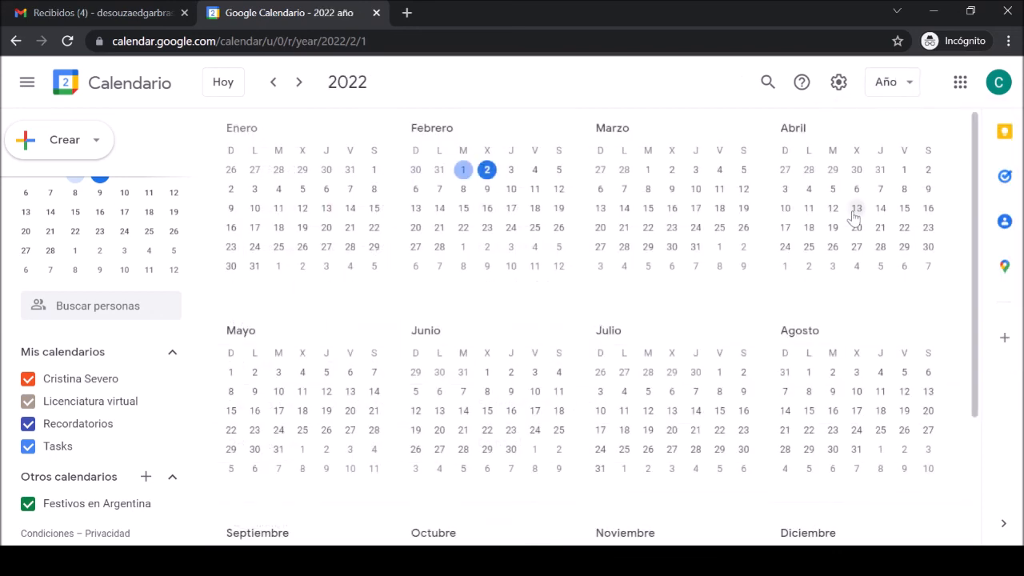
scroll(935, 338, down, 2)
scroll(940, 338, up, 2)
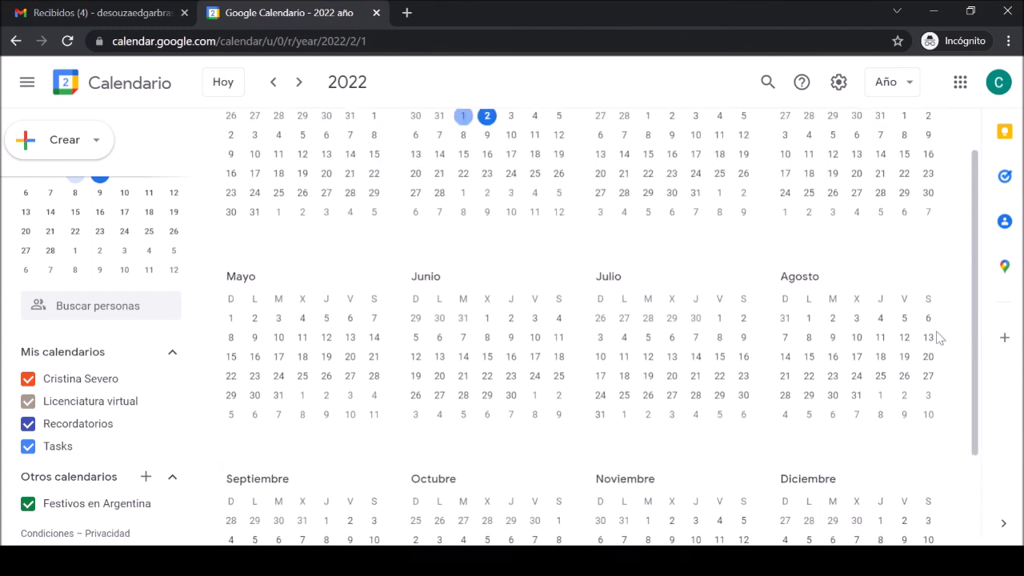
Switch to the Semana view and move forward to the week of 13 to 19 February.
click(892, 82)
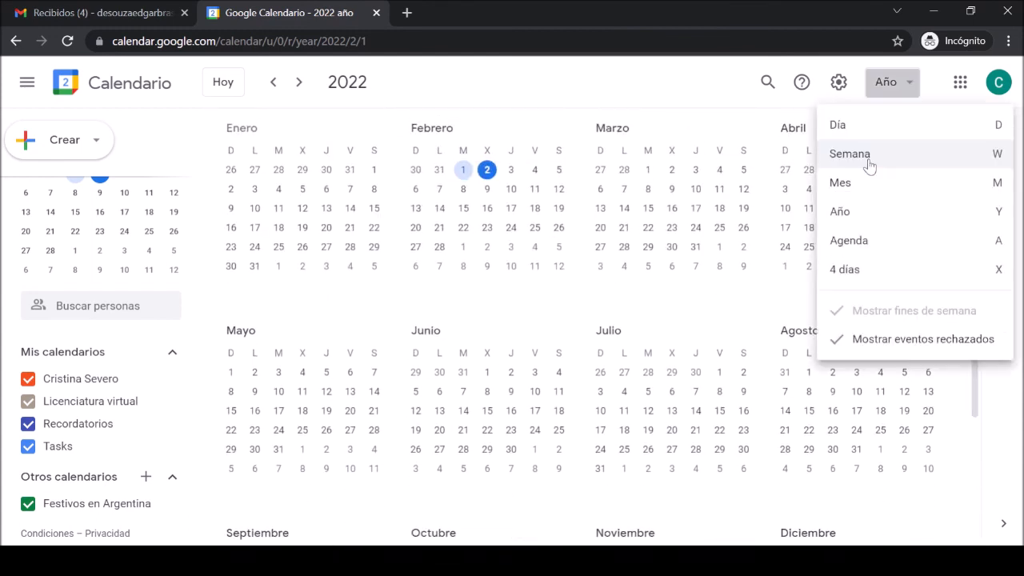
click(870, 156)
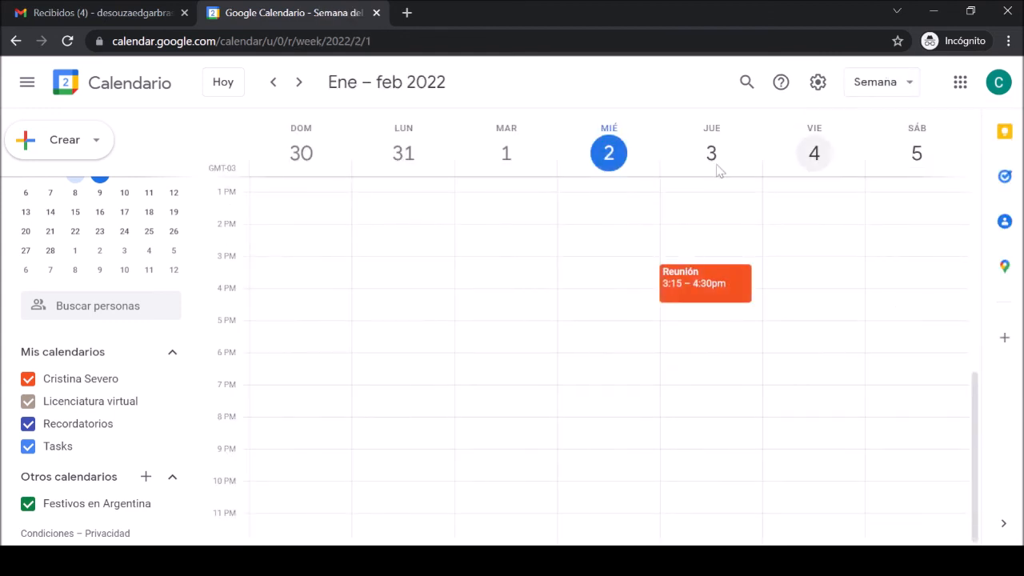
scroll(820, 378, up, 2)
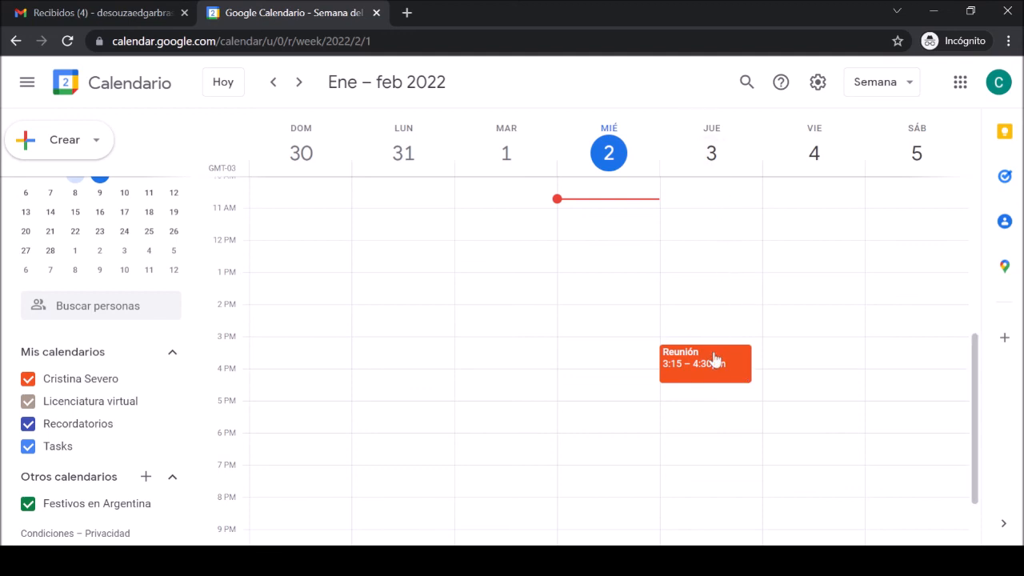
click(300, 84)
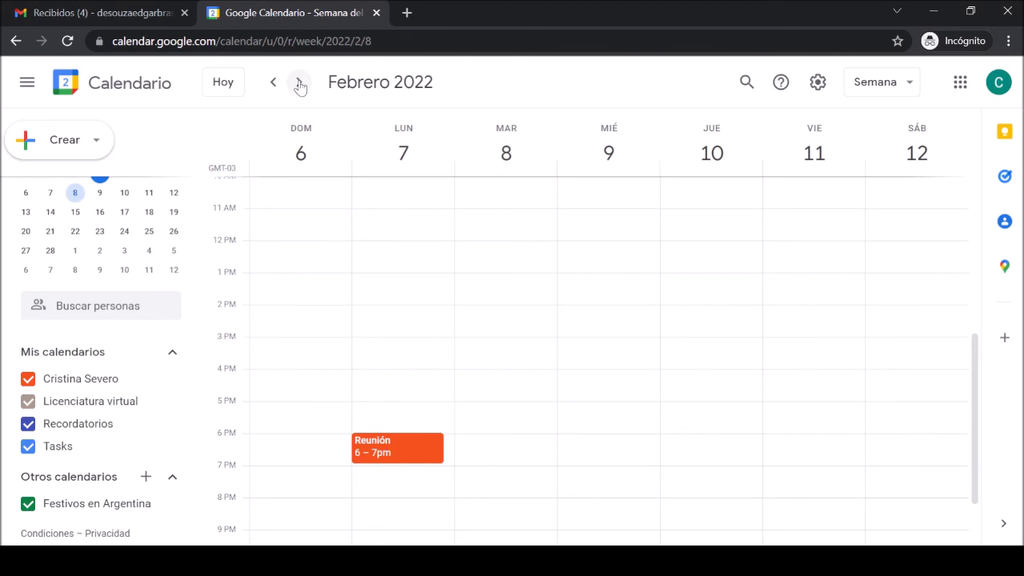
click(300, 83)
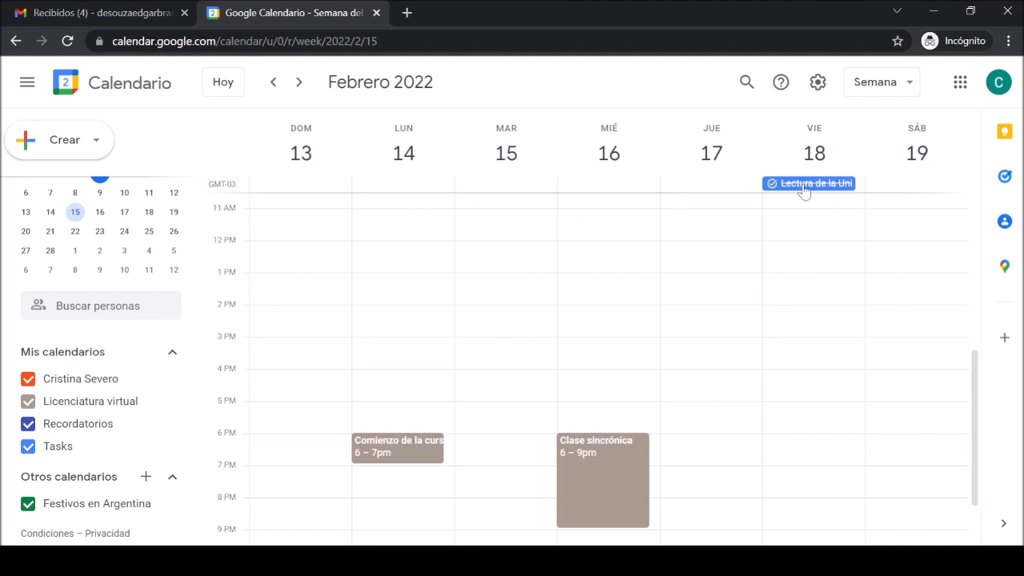
View and close the Lectura de la Unidad 1 task details, and move forward to the week of 27 February to 5 March.
click(839, 189)
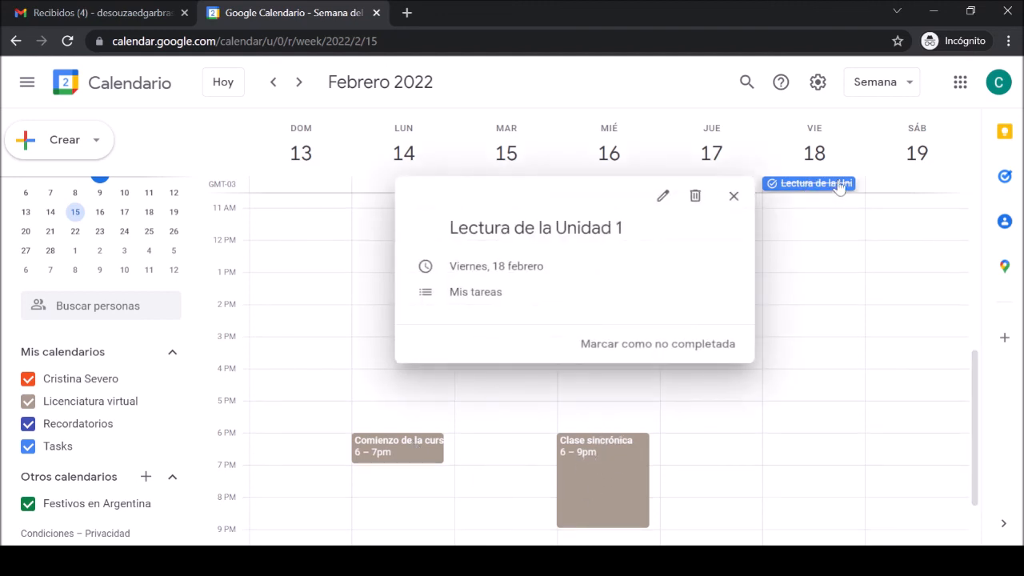
click(863, 266)
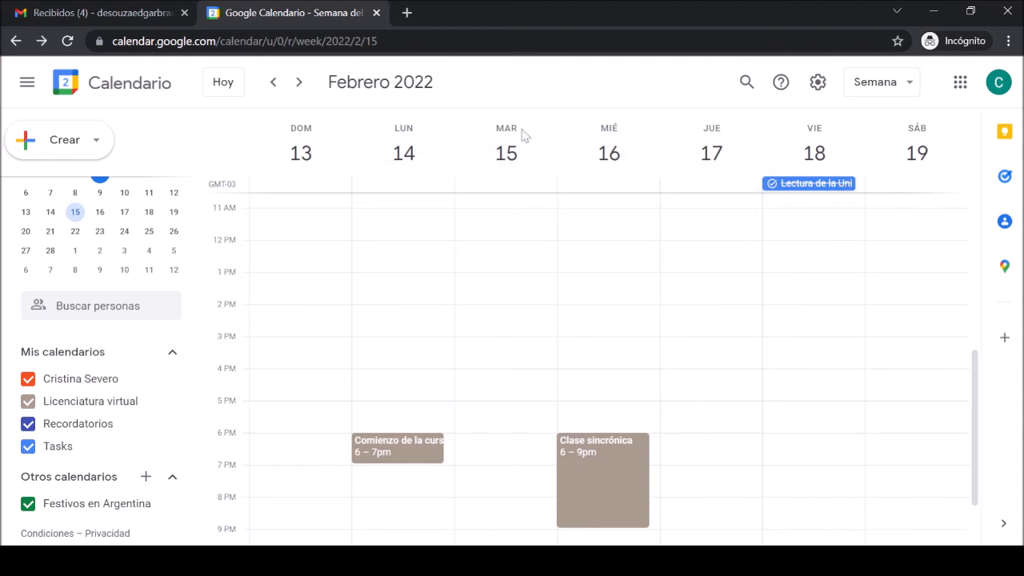
click(299, 83)
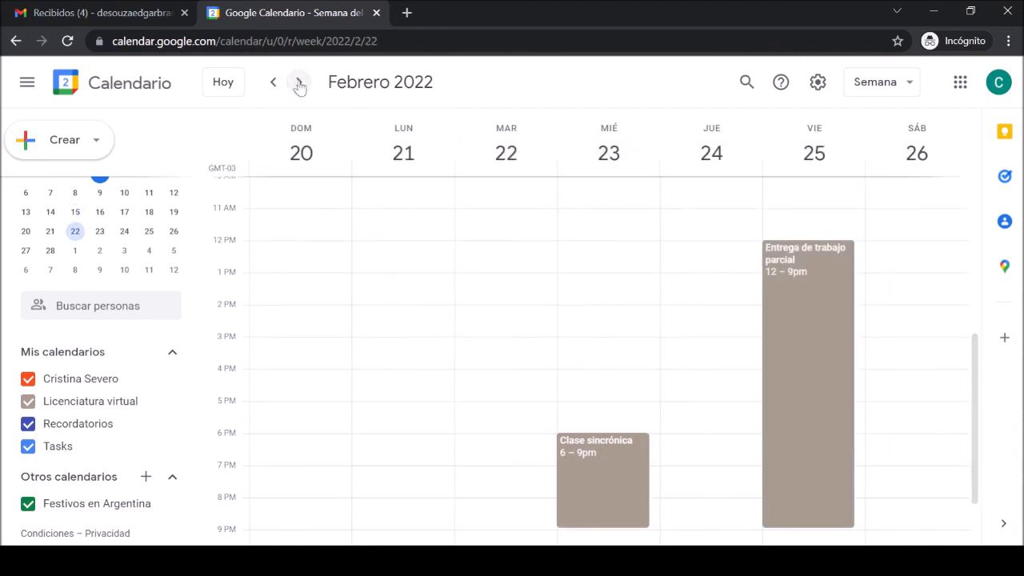
click(298, 83)
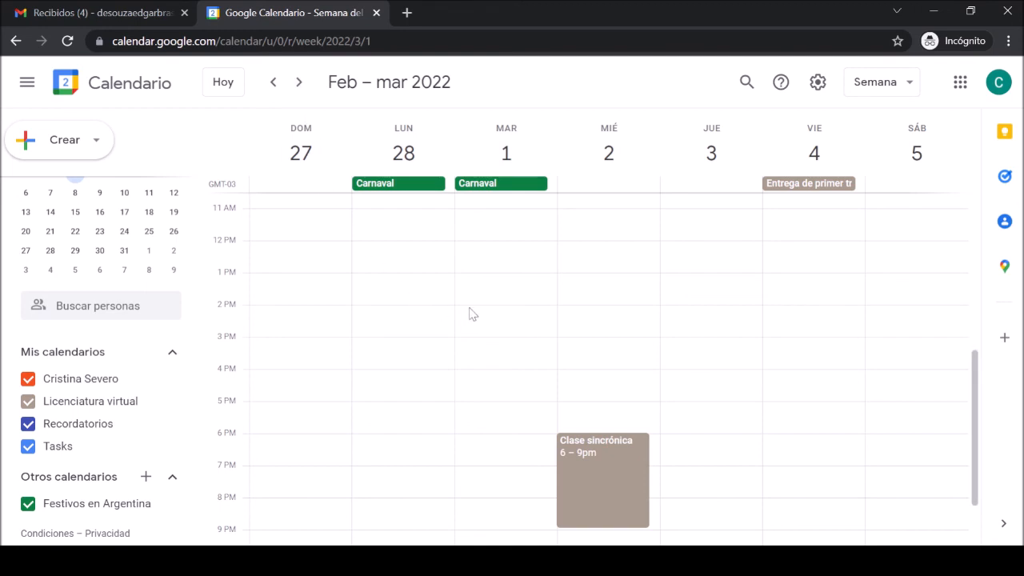
scroll(471, 314, up, 5)
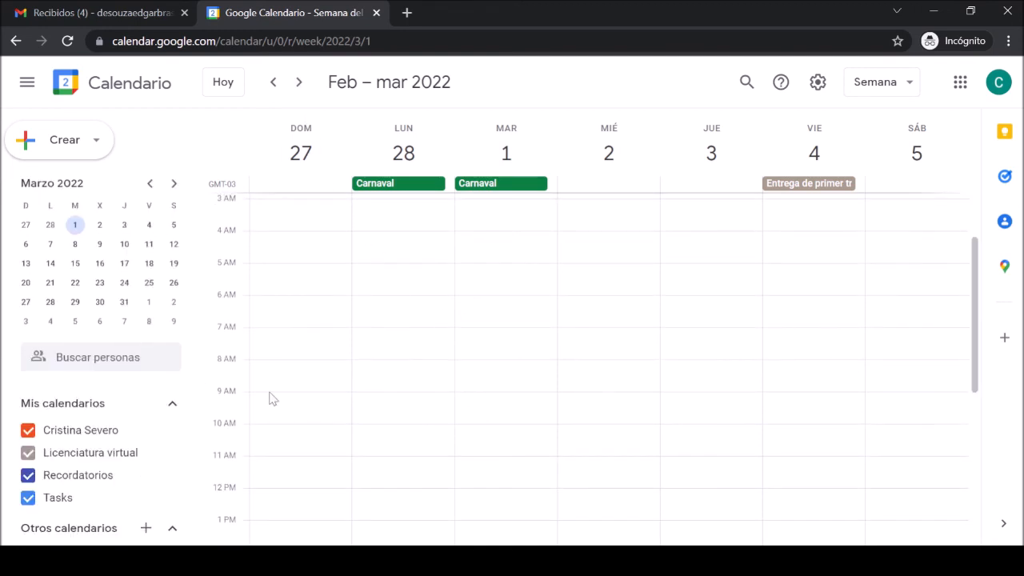